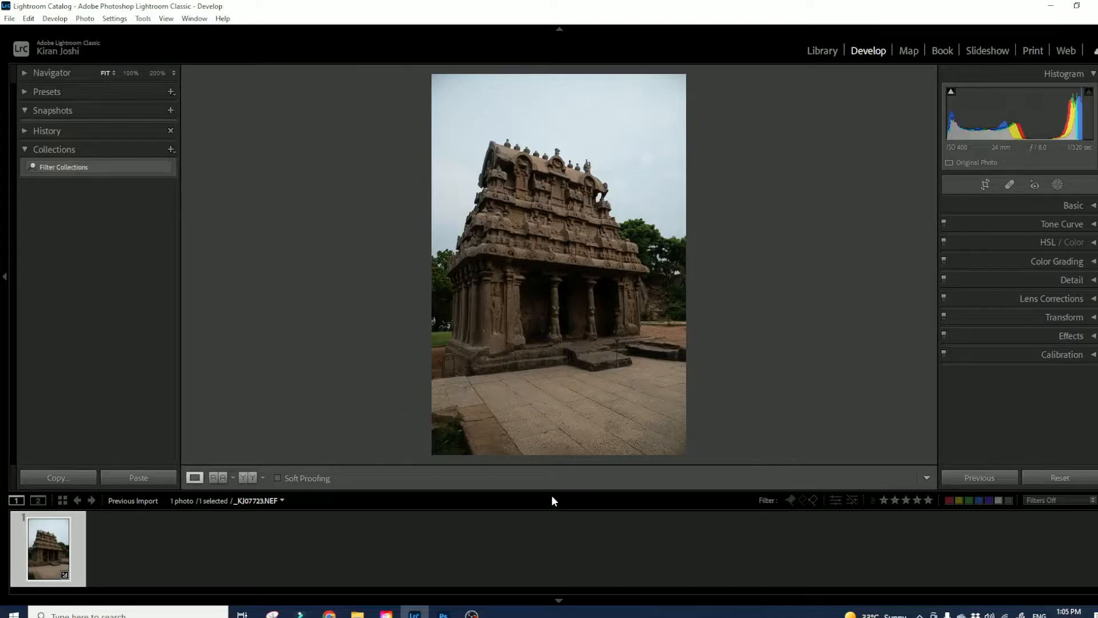
# Try manual lens distortion amounts of -42 and +68 on the temple photo, and reset the distortion
pyautogui.click(1057, 298)
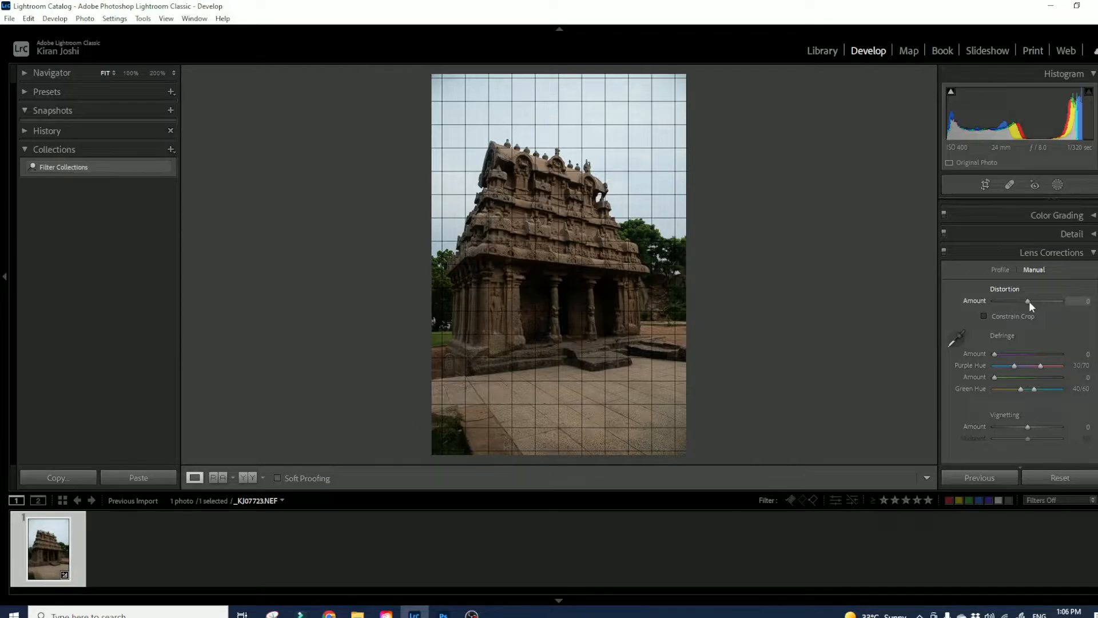
pyautogui.moveTo(1028, 301); pyautogui.dragTo(1015, 301)
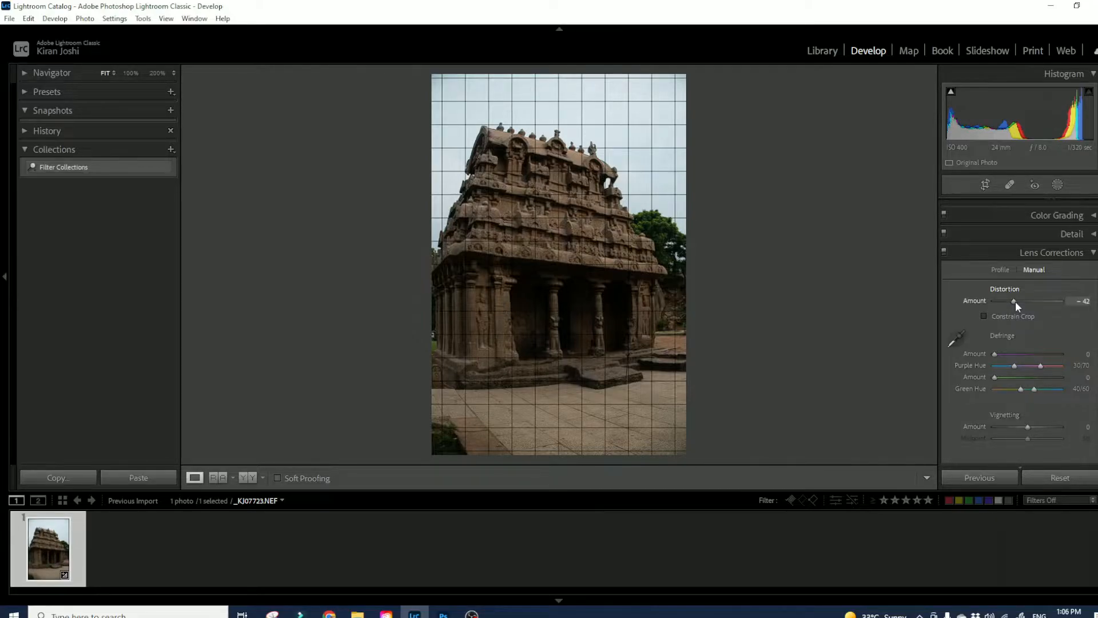
pyautogui.moveTo(1015, 301); pyautogui.dragTo(1052, 308)
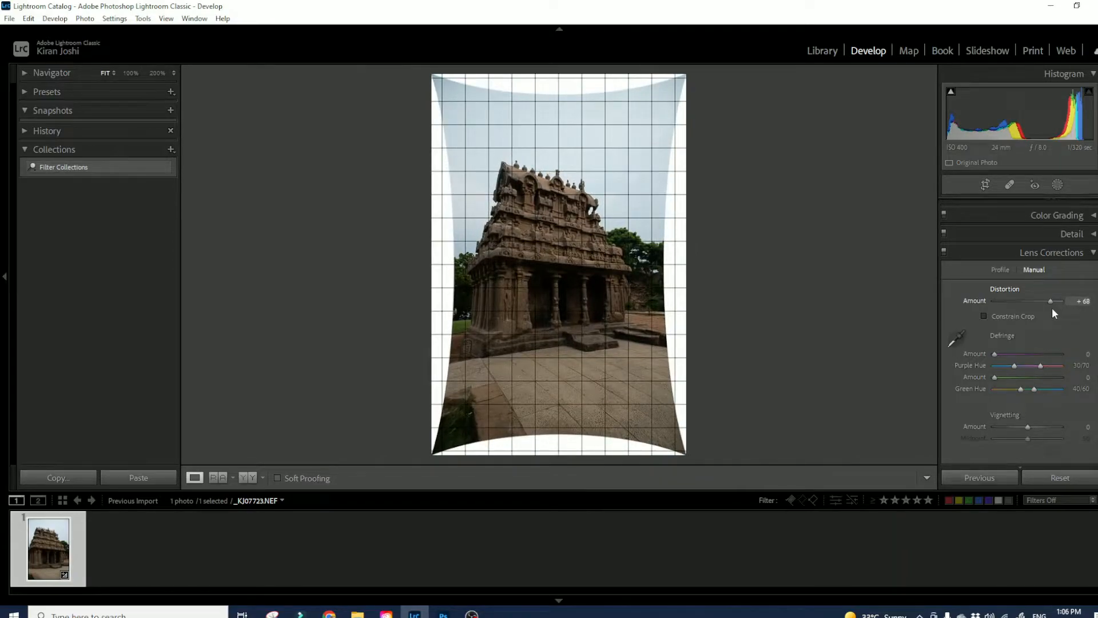
pyautogui.moveTo(1052, 307); pyautogui.dragTo(1052, 308)
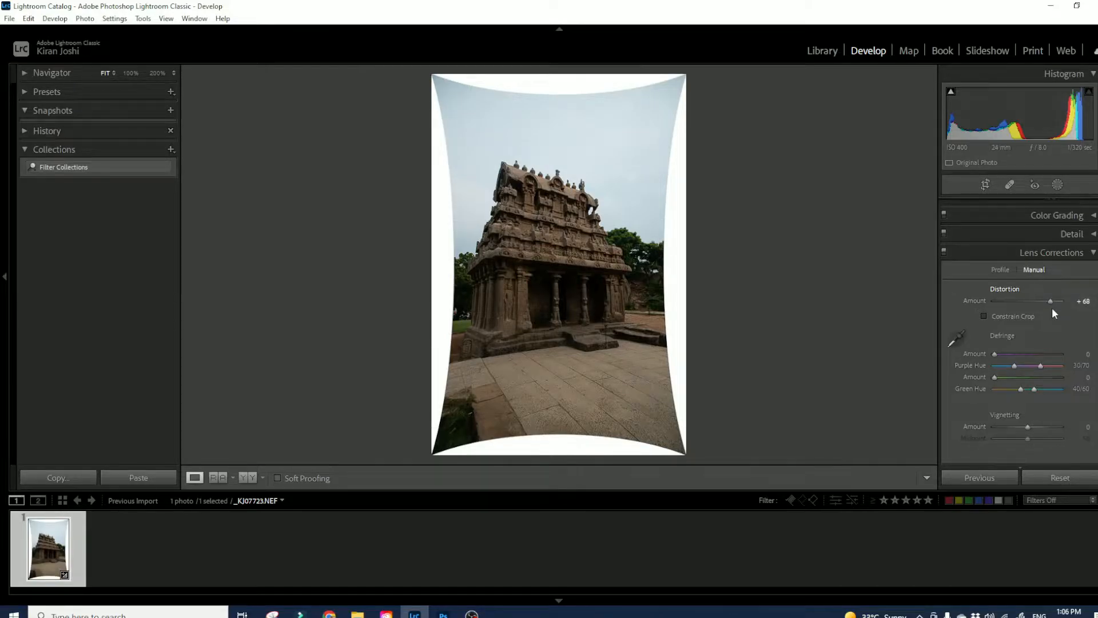
pyautogui.doubleClick(1010, 290)
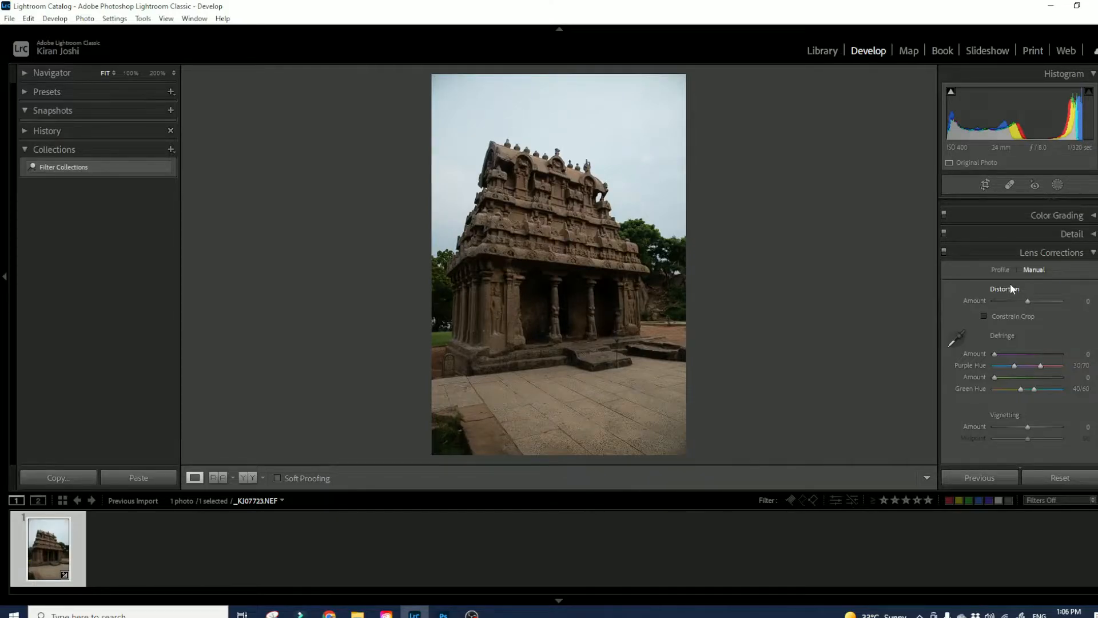
# Enable lens profile corrections and choose Nikon as the lens make
pyautogui.click(999, 270)
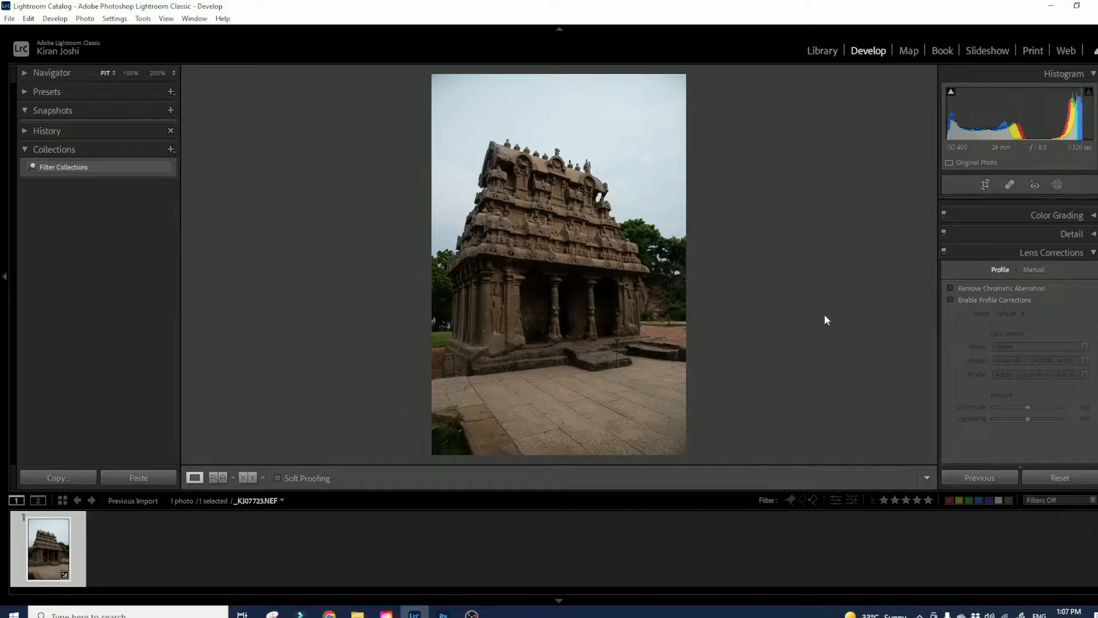
pyautogui.click(951, 300)
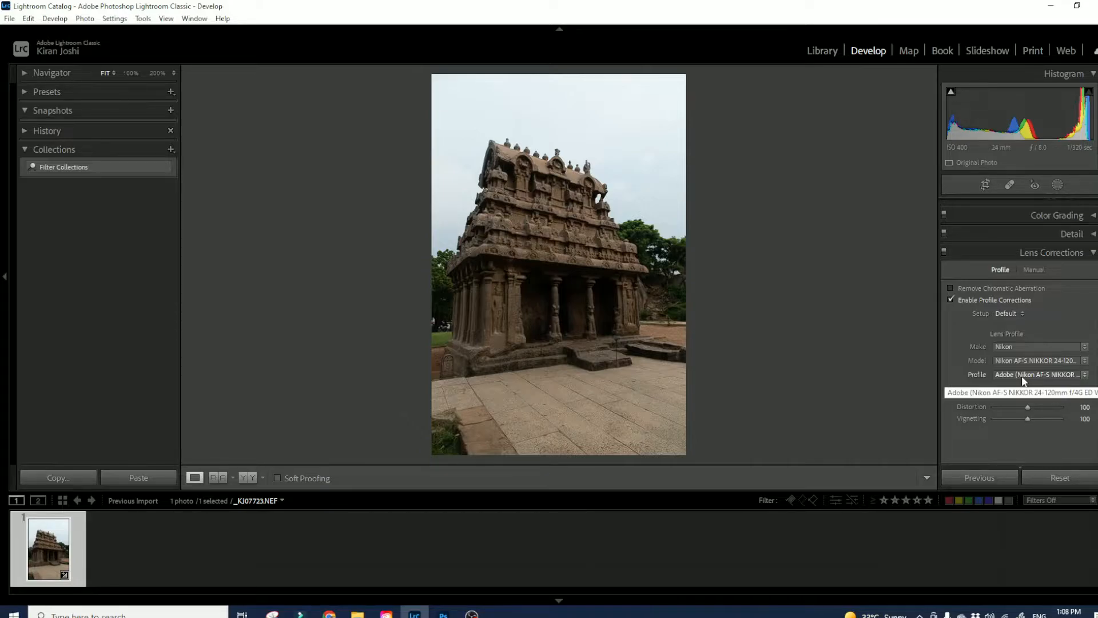
pyautogui.click(1017, 347)
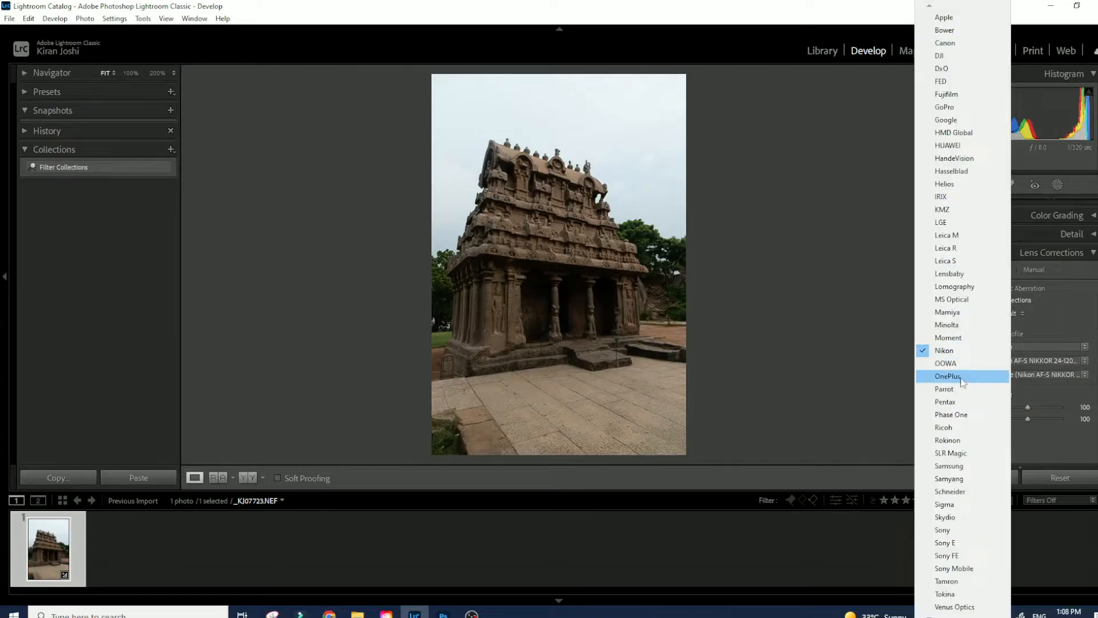
pyautogui.click(1047, 346)
pyautogui.click(1061, 345)
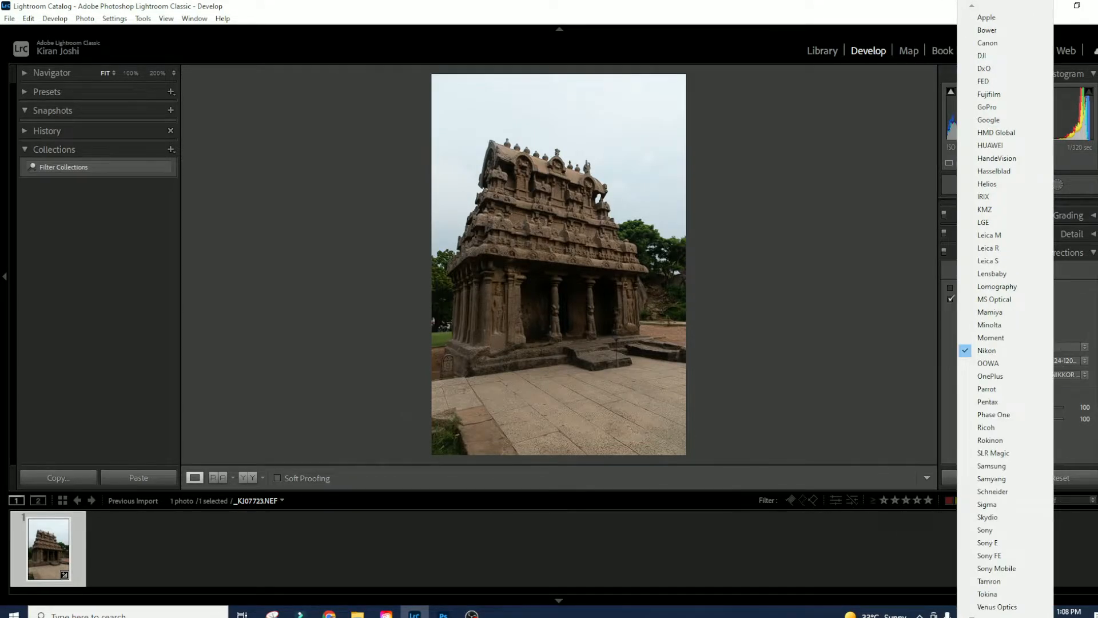
pyautogui.click(987, 350)
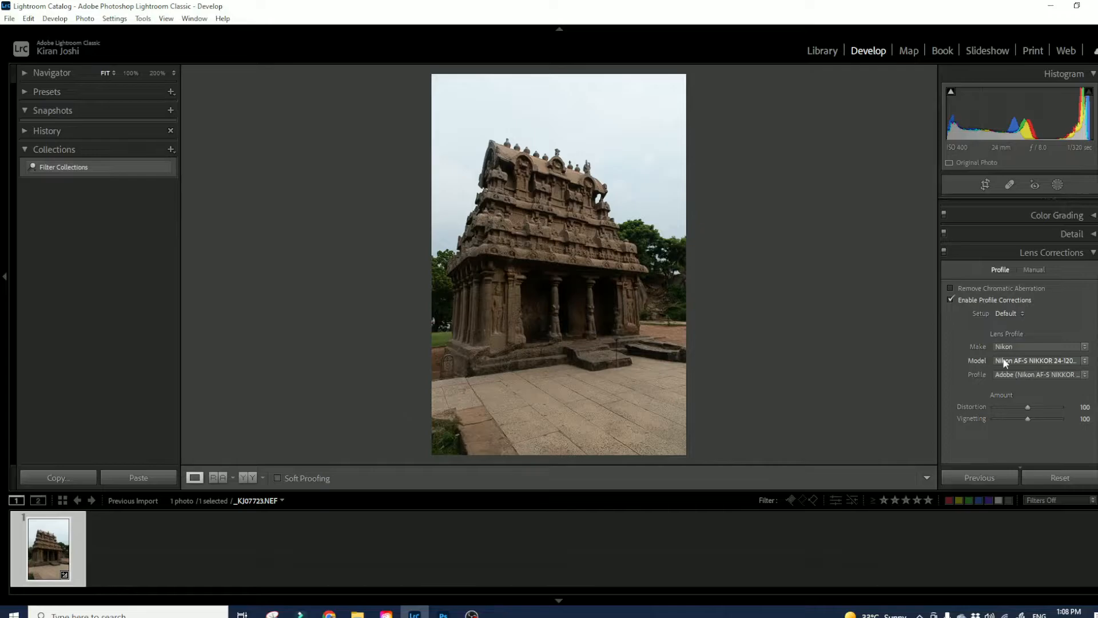
# Examine the available lens models, lens profiles and setup options of the profile correction
pyautogui.click(1005, 361)
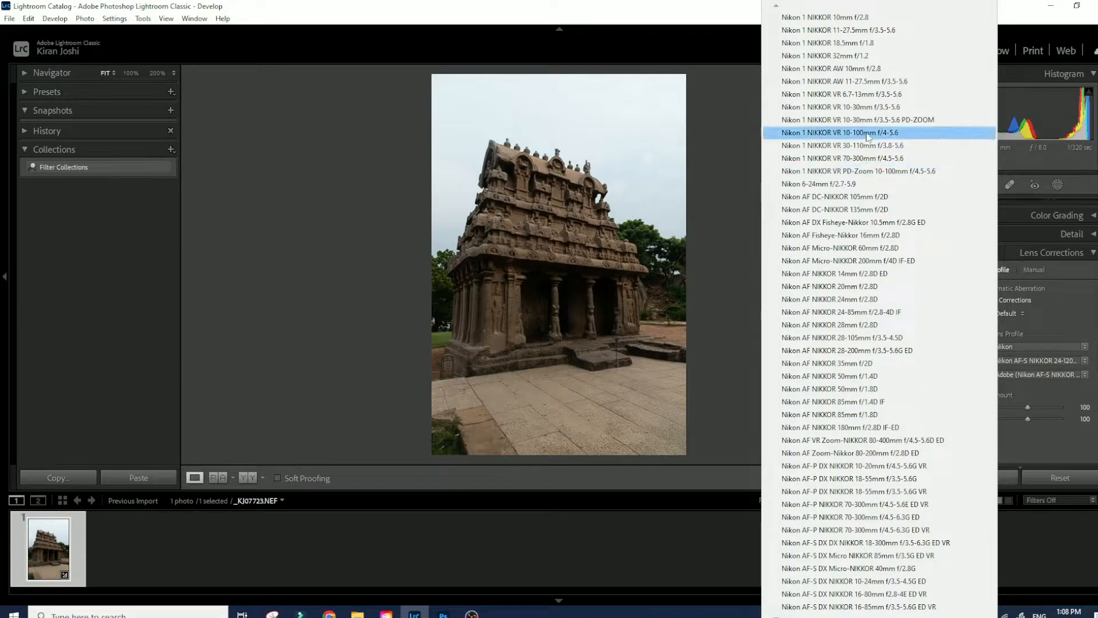
pyautogui.click(1055, 324)
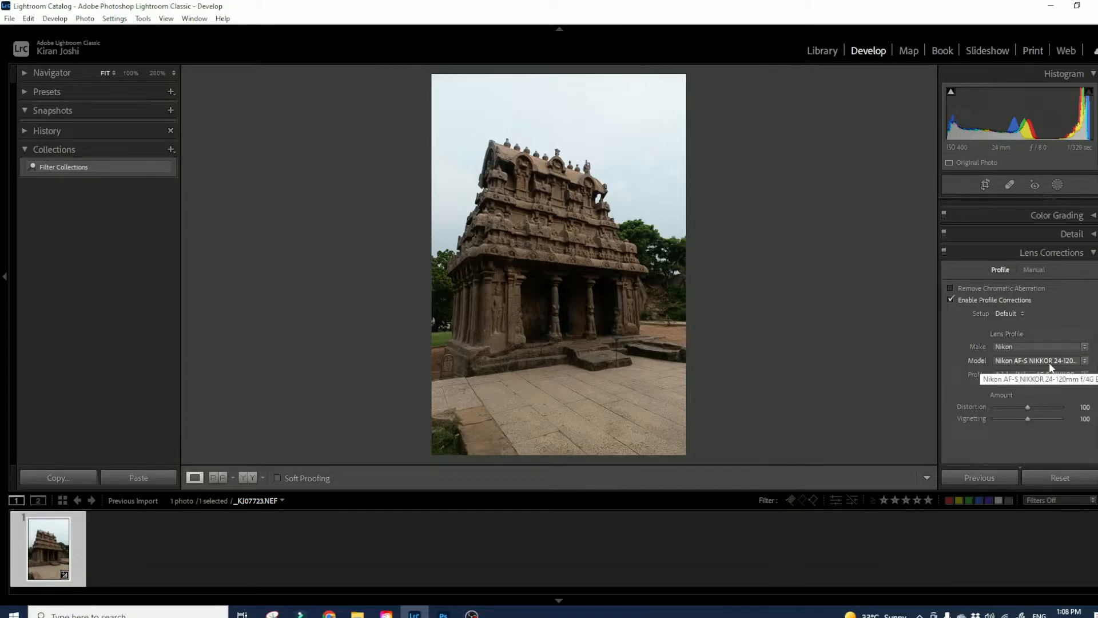
pyautogui.click(1035, 375)
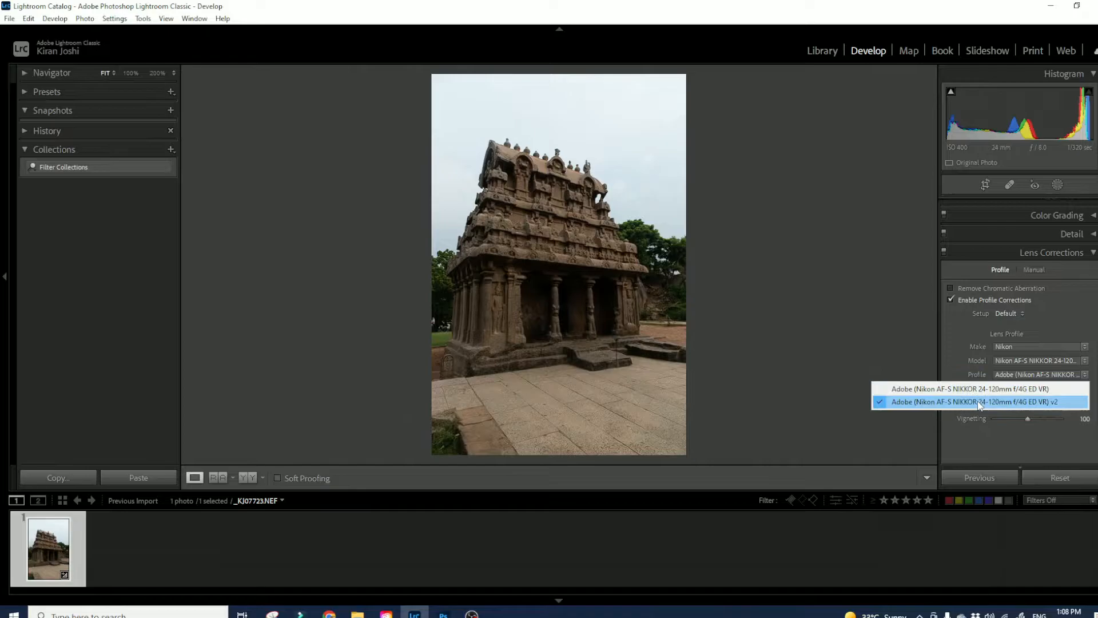
pyautogui.click(1057, 319)
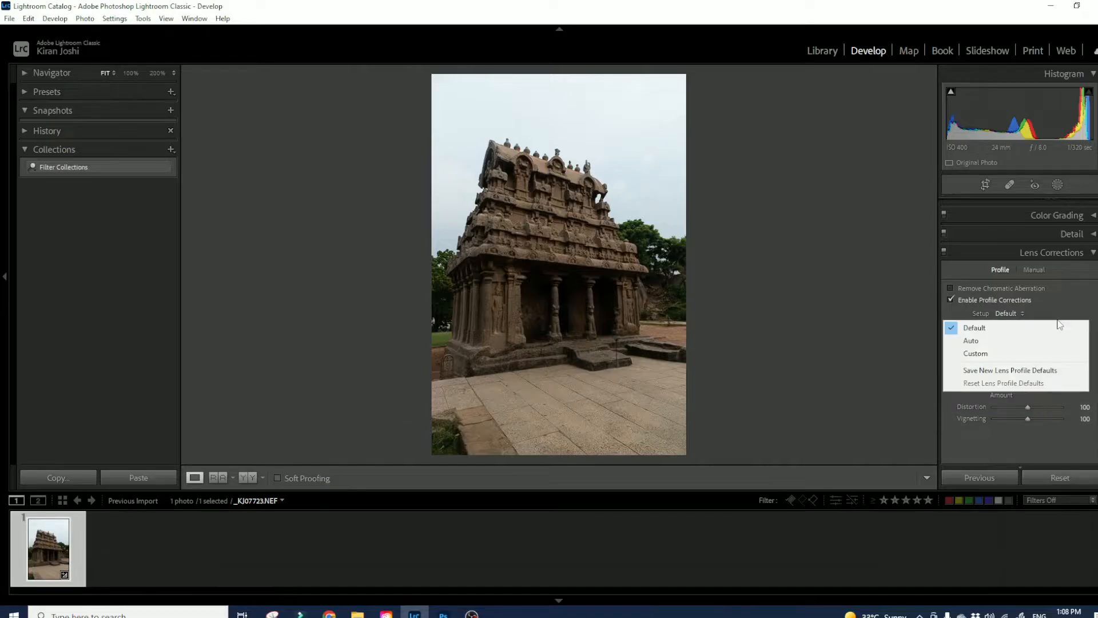
pyautogui.click(1081, 294)
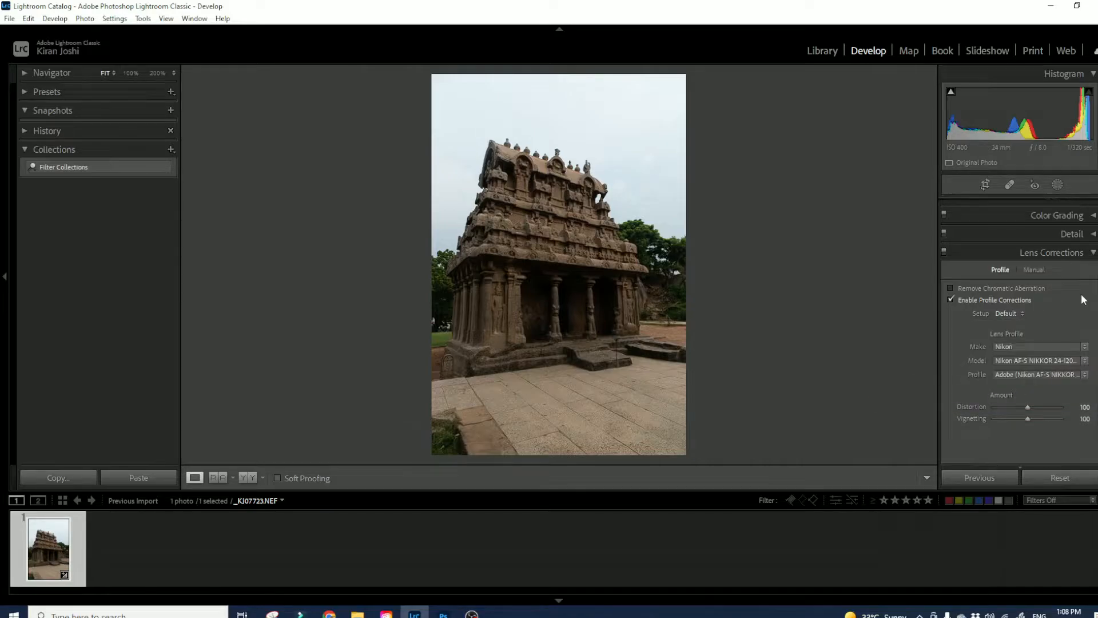
# Try the Auto setup for the lens profile correction and switch it to Custom
pyautogui.click(1009, 315)
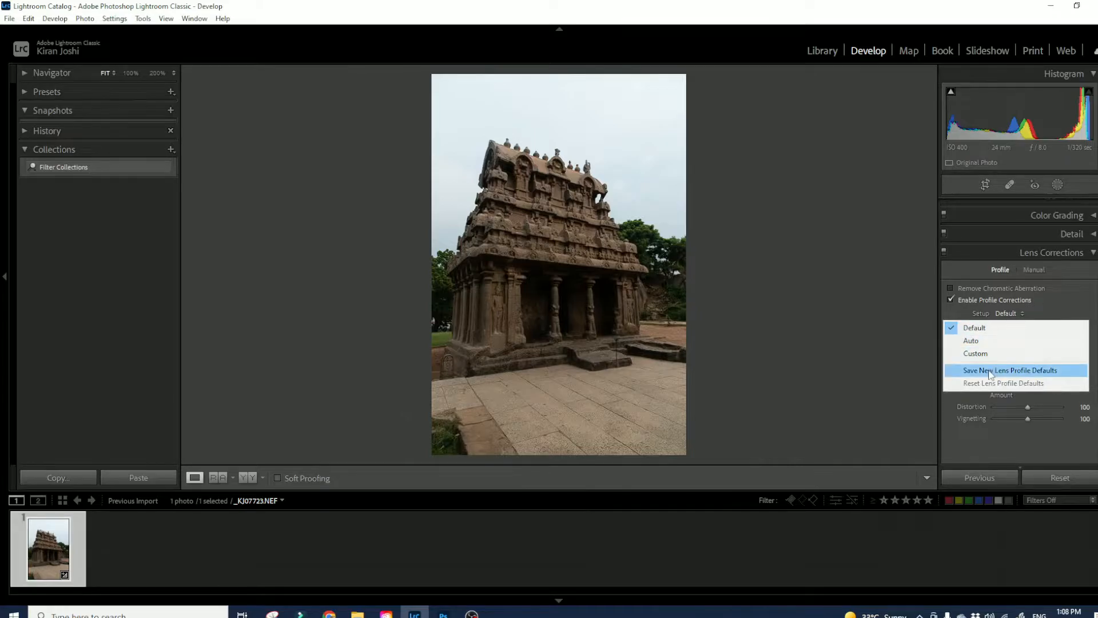
pyautogui.click(980, 341)
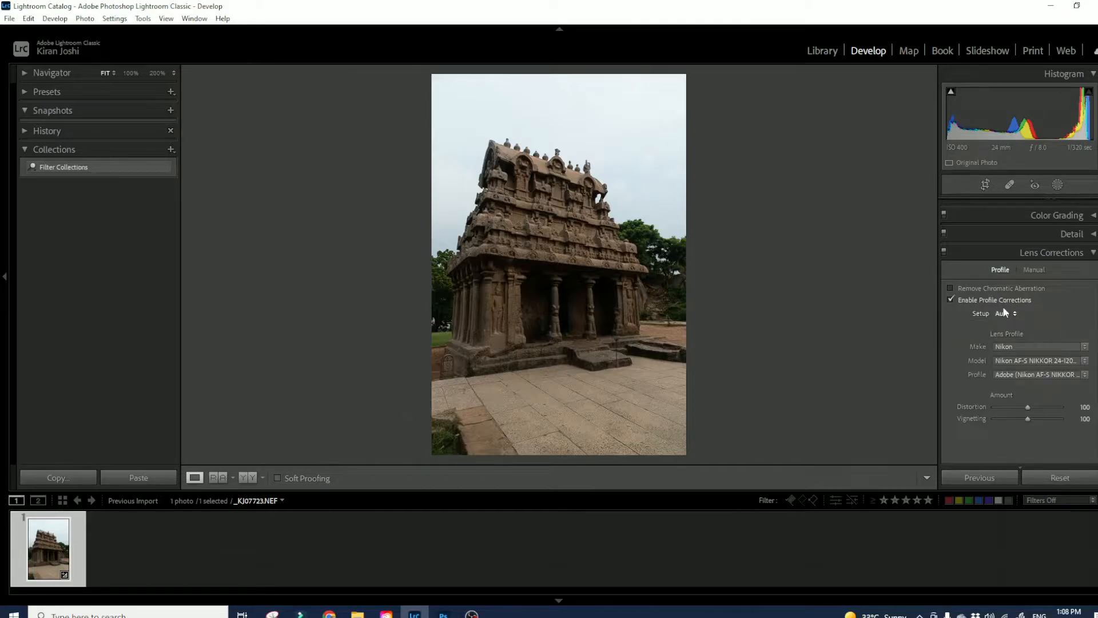
pyautogui.click(1005, 312)
pyautogui.click(994, 351)
# Try profile amounts of 186 for distortion and 26 for vignetting, and restore the Default setup
pyautogui.click(1027, 407)
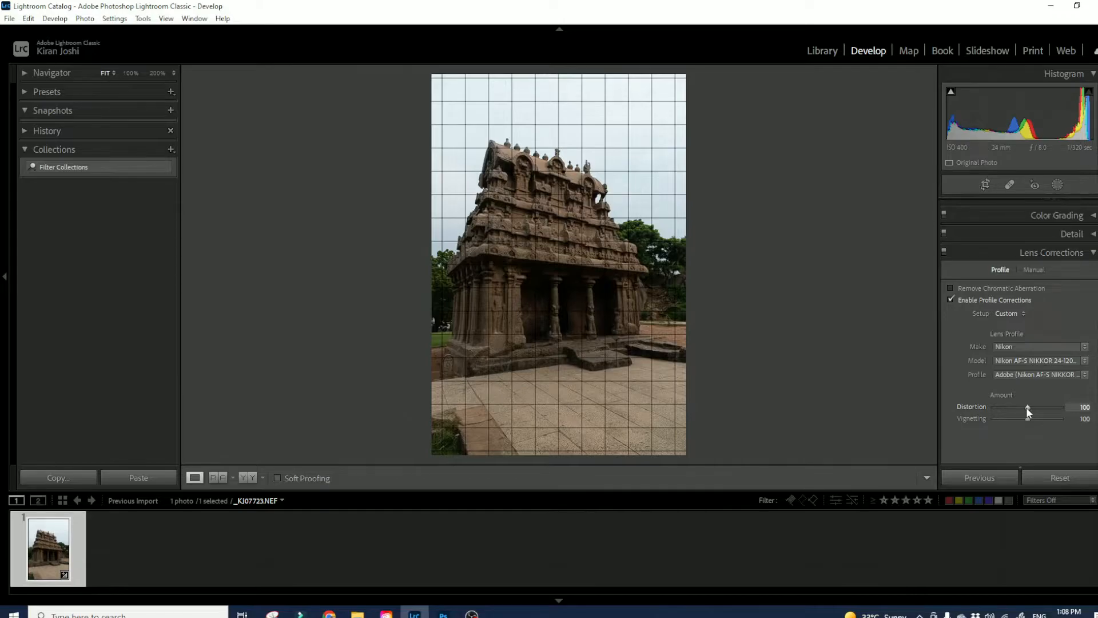
pyautogui.moveTo(1027, 406); pyautogui.dragTo(1003, 420)
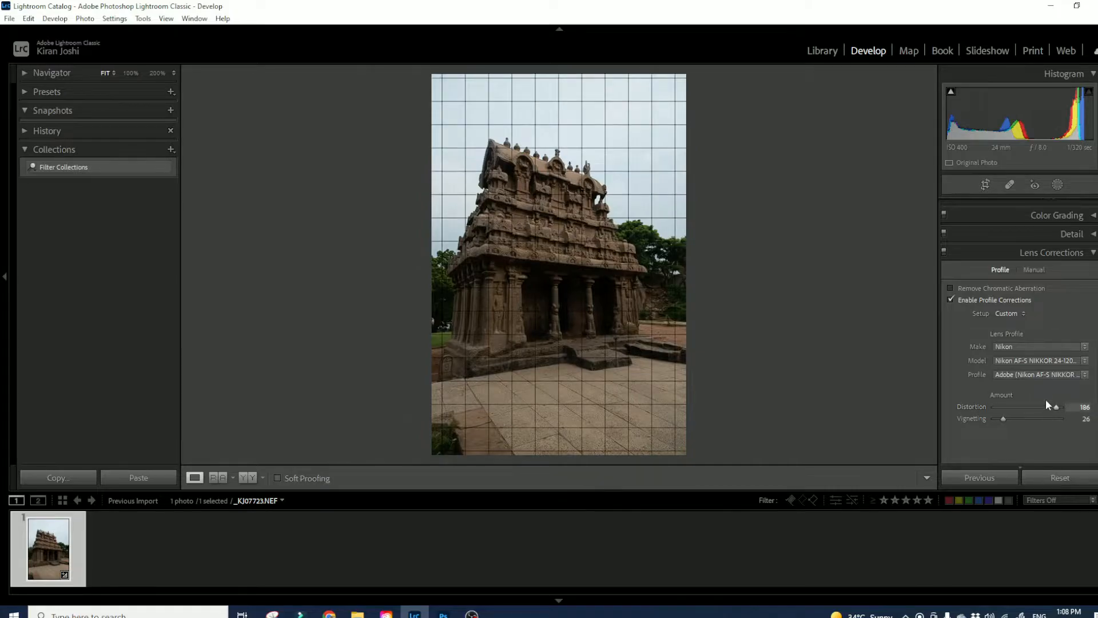
pyautogui.click(1015, 313)
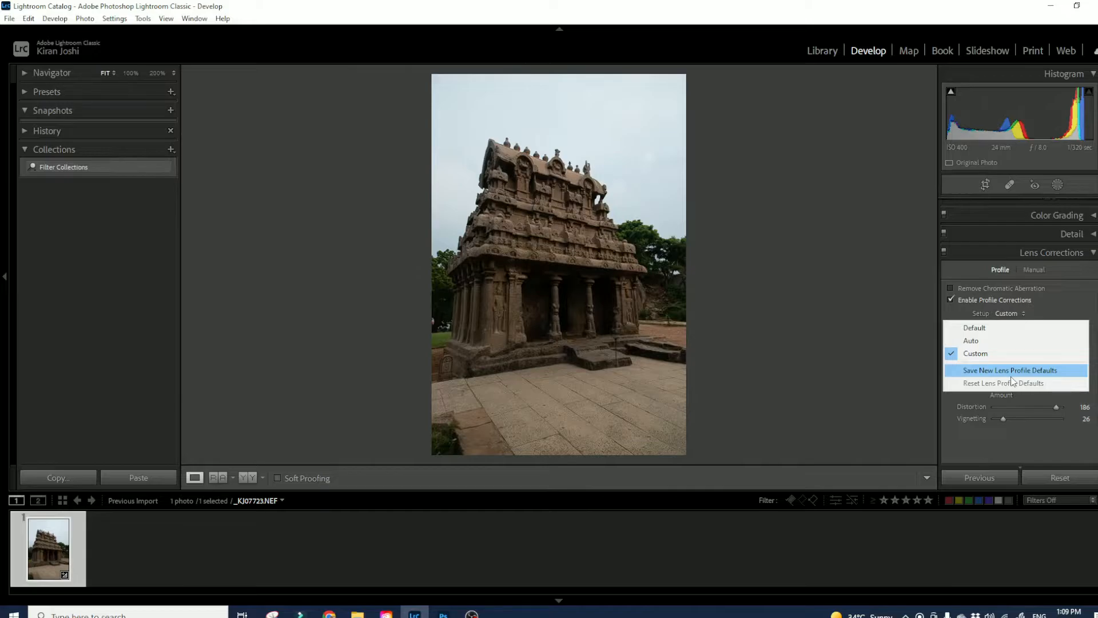
pyautogui.click(989, 329)
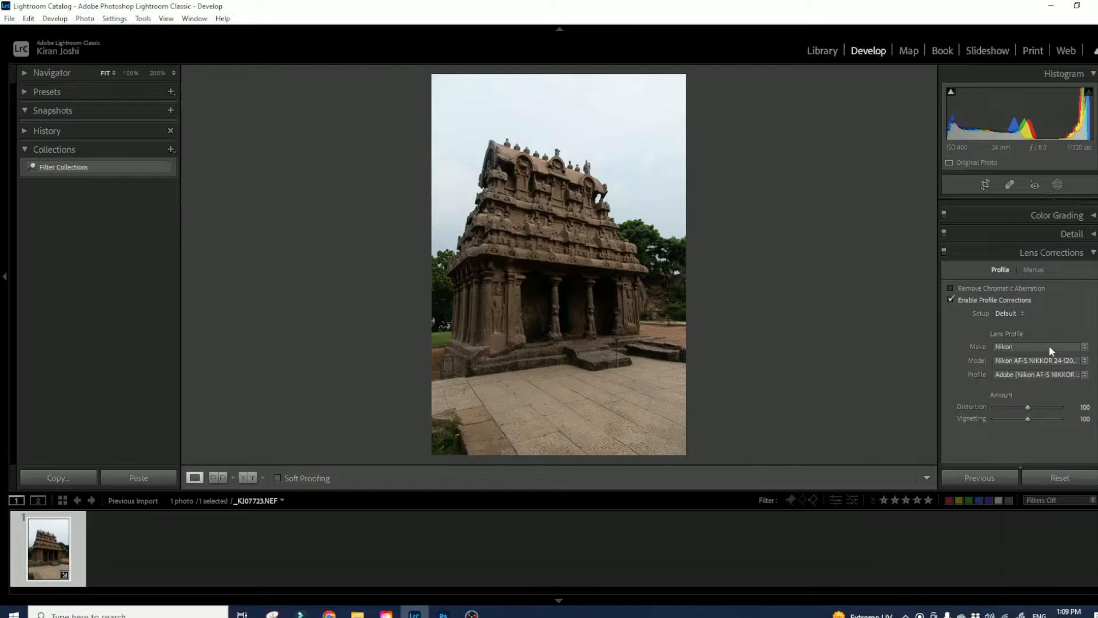
# Turn off profile corrections and set the manual distortion amount to +33
pyautogui.click(952, 299)
pyautogui.click(1032, 271)
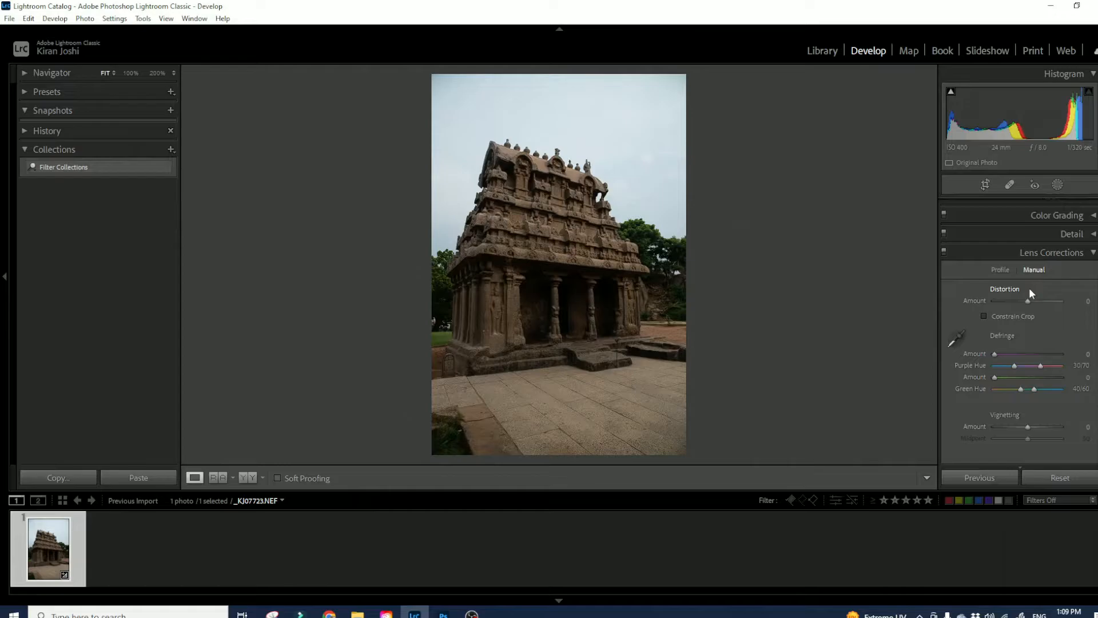
pyautogui.moveTo(1029, 301); pyautogui.dragTo(1026, 301)
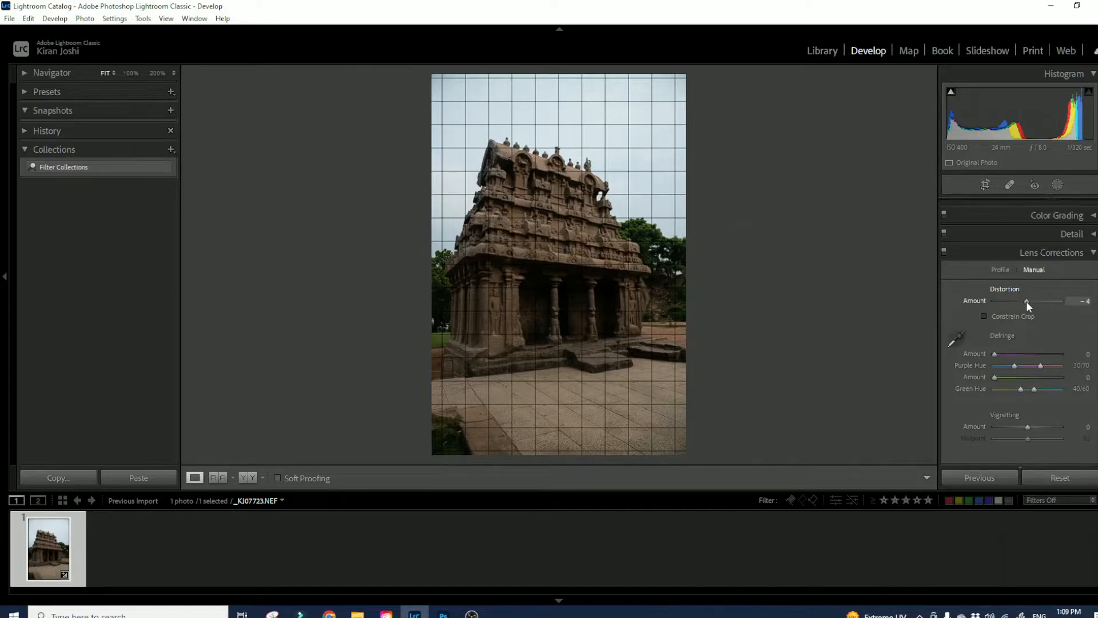
pyautogui.moveTo(1027, 301); pyautogui.dragTo(1038, 304)
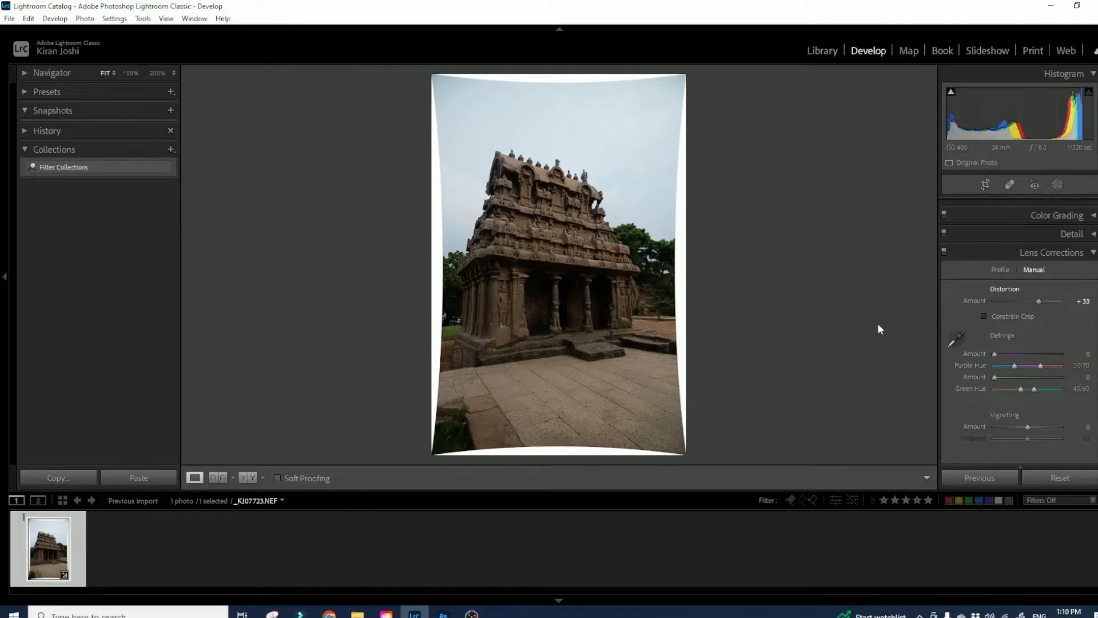
# Try Constrain Crop on the distorted photo, turn it off and reset the crop to the full frame
pyautogui.click(999, 318)
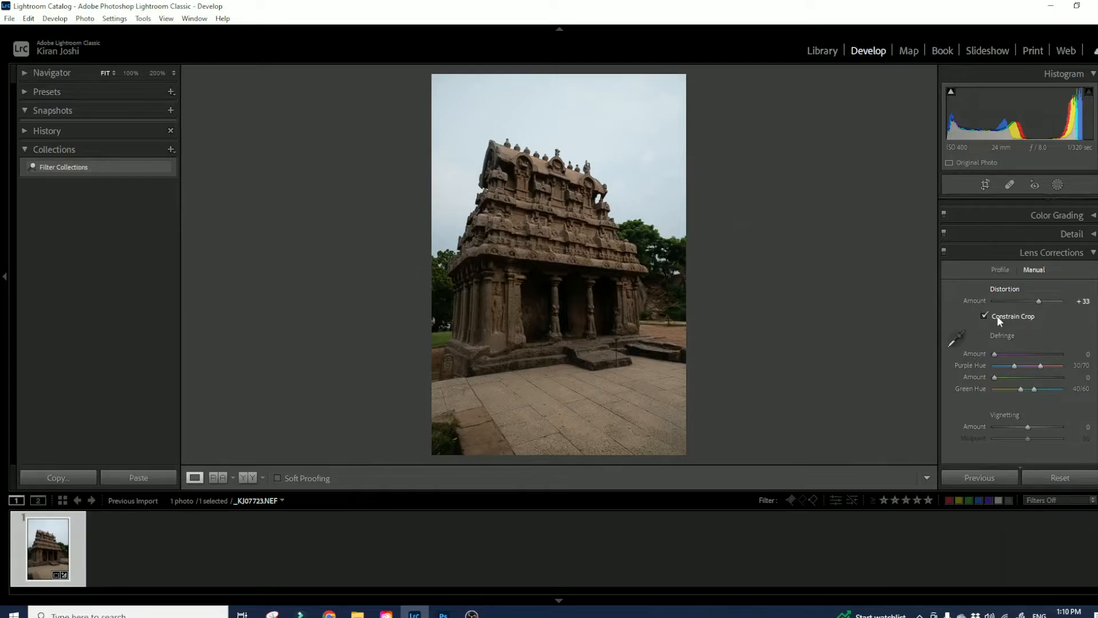
pyautogui.click(984, 316)
pyautogui.click(987, 185)
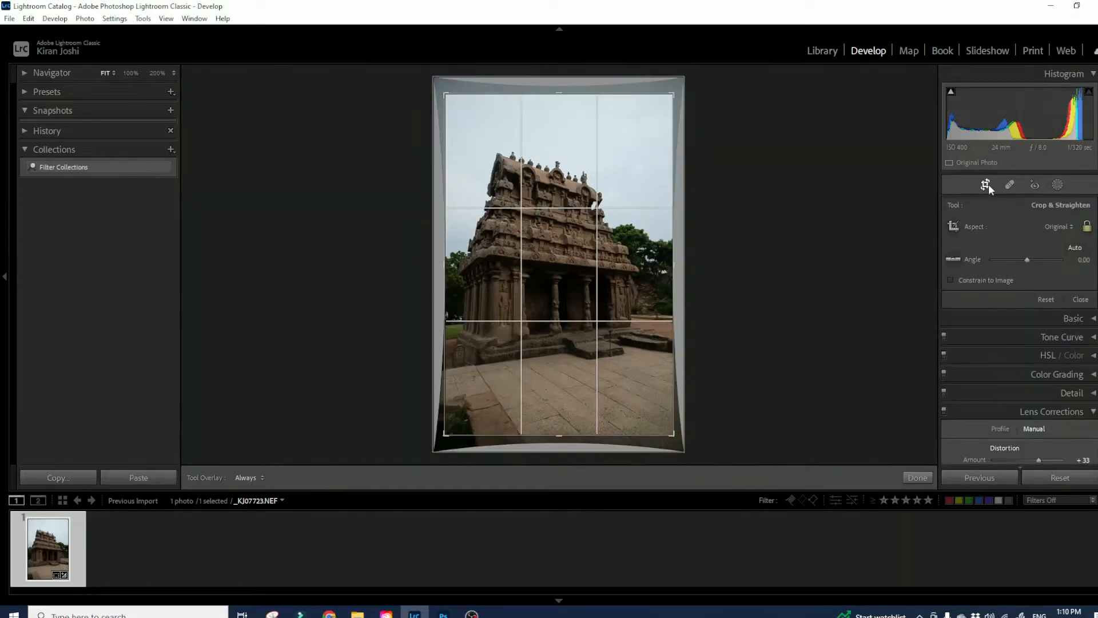
pyautogui.click(1041, 301)
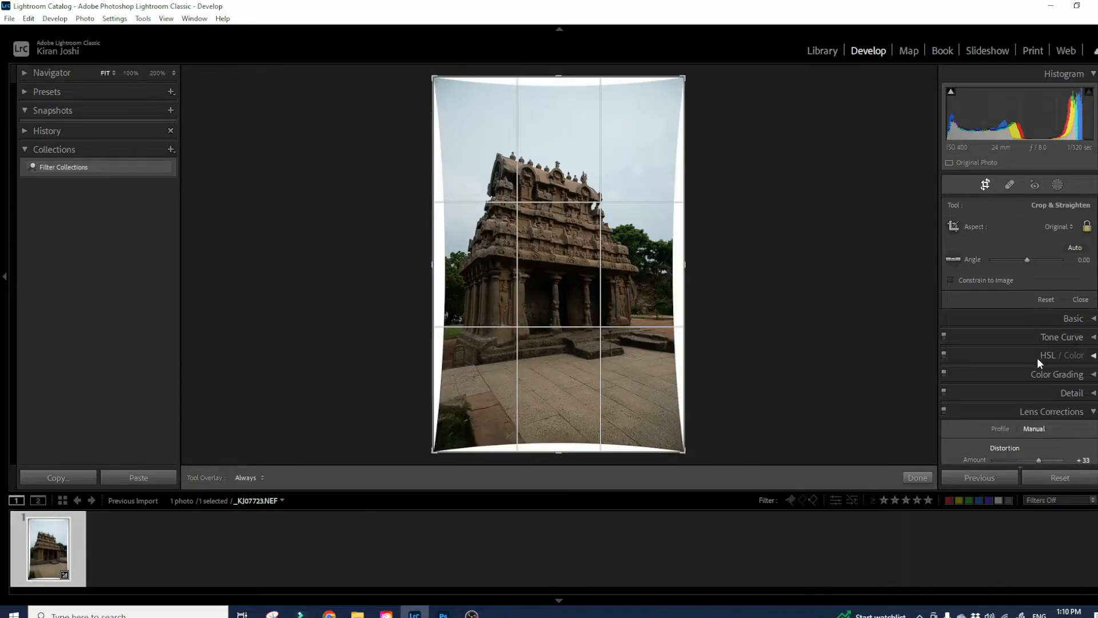
# Reset the manual distortion amount to zero and finish cropping
pyautogui.scroll(-1, 1035, 356)
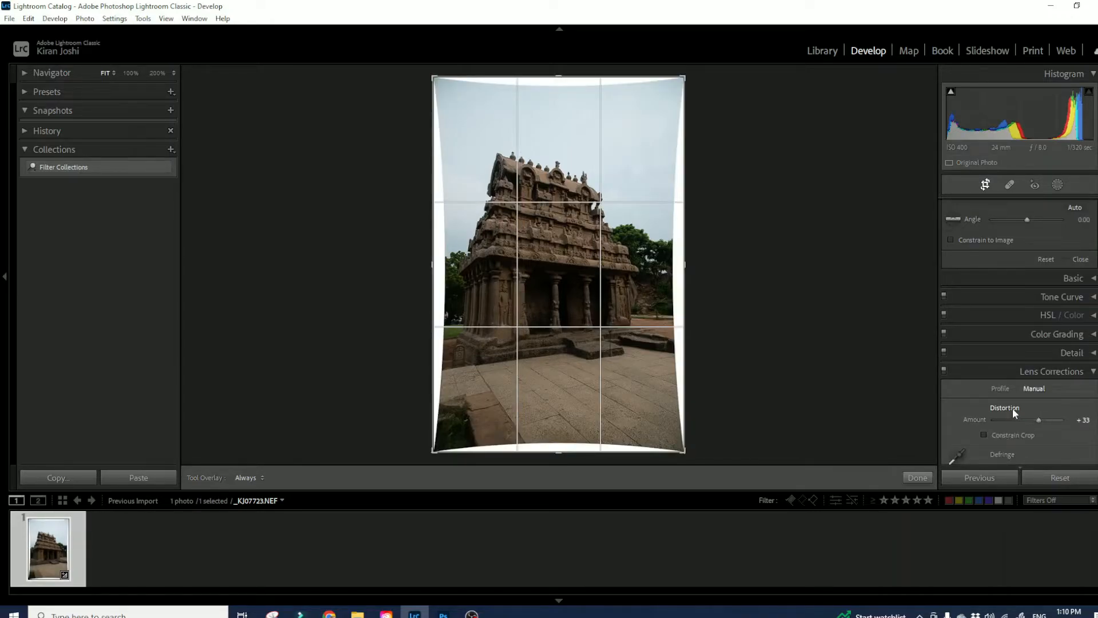
pyautogui.press('alt')
pyautogui.keyDown('alt'); pyautogui.click(1013, 408); pyautogui.keyUp('alt')
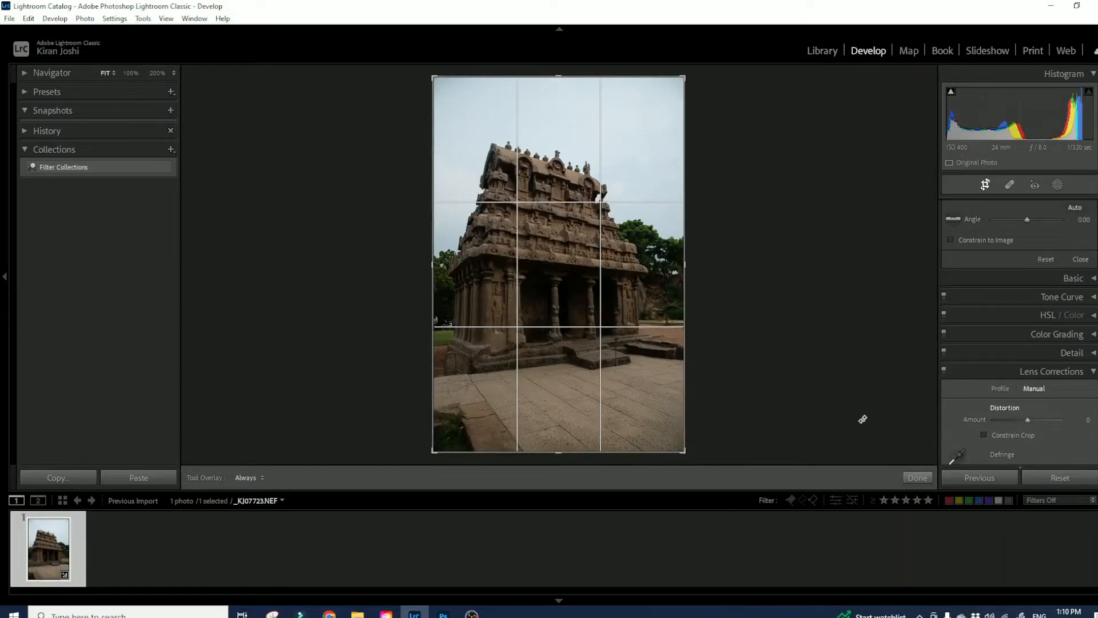
pyautogui.click(918, 477)
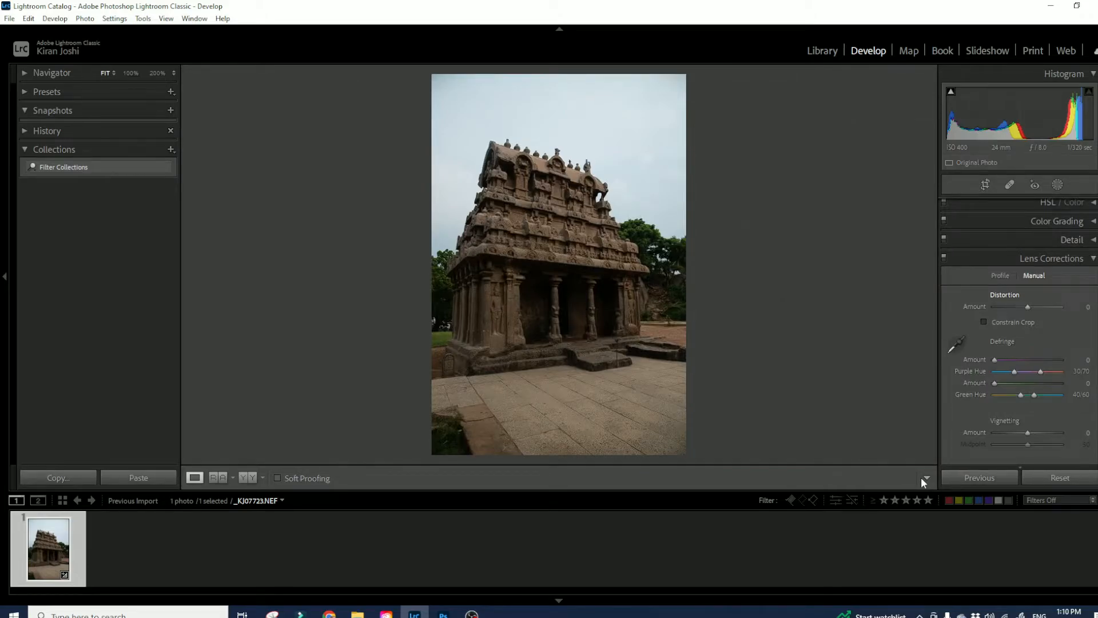
# Enable lens profile corrections and test vignetting amounts of 200 and 72 before resetting vignetting to 100
pyautogui.click(1001, 275)
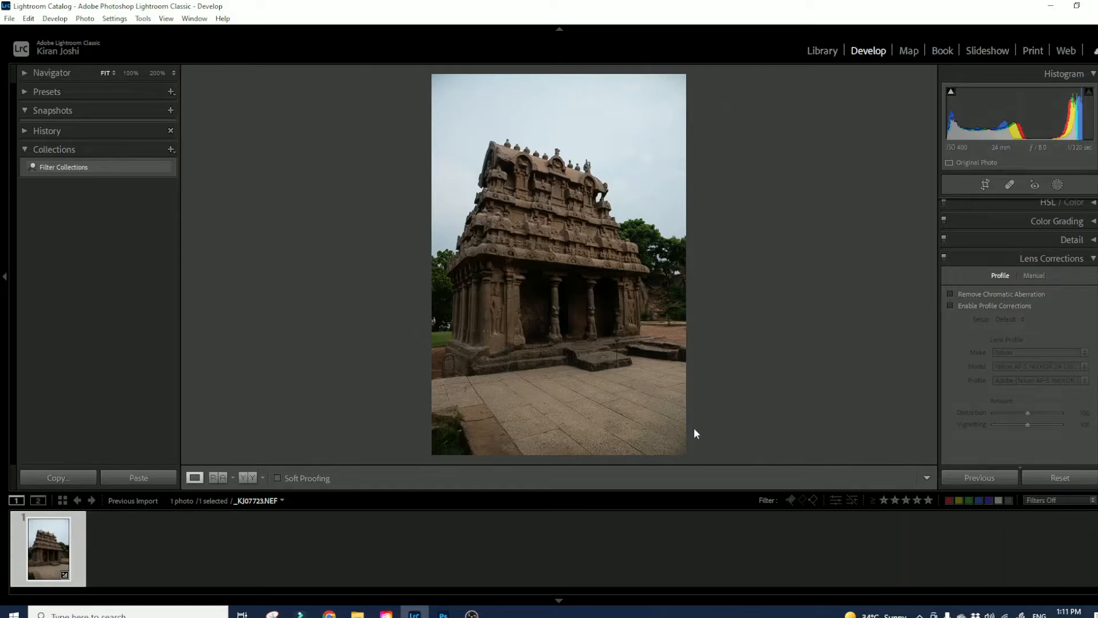
pyautogui.click(950, 306)
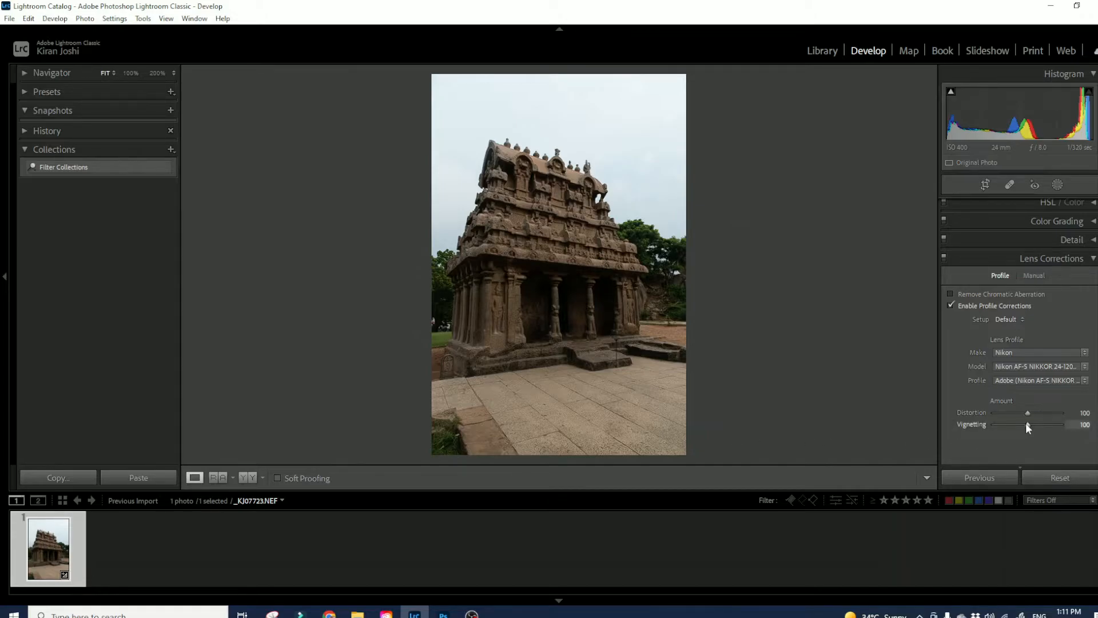
pyautogui.moveTo(1028, 427); pyautogui.dragTo(1093, 433)
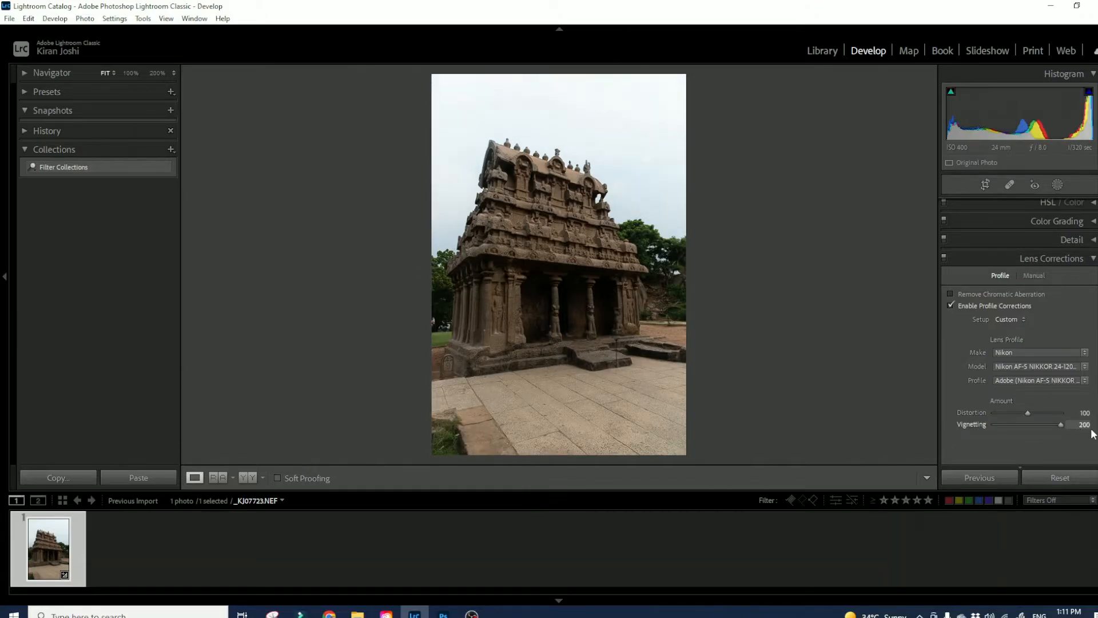
pyautogui.moveTo(1010, 434)
pyautogui.mouseDown()
pyautogui.moveTo(979, 434)
pyautogui.moveTo(1057, 434)
pyautogui.moveTo(1018, 434)
pyautogui.mouseUp()
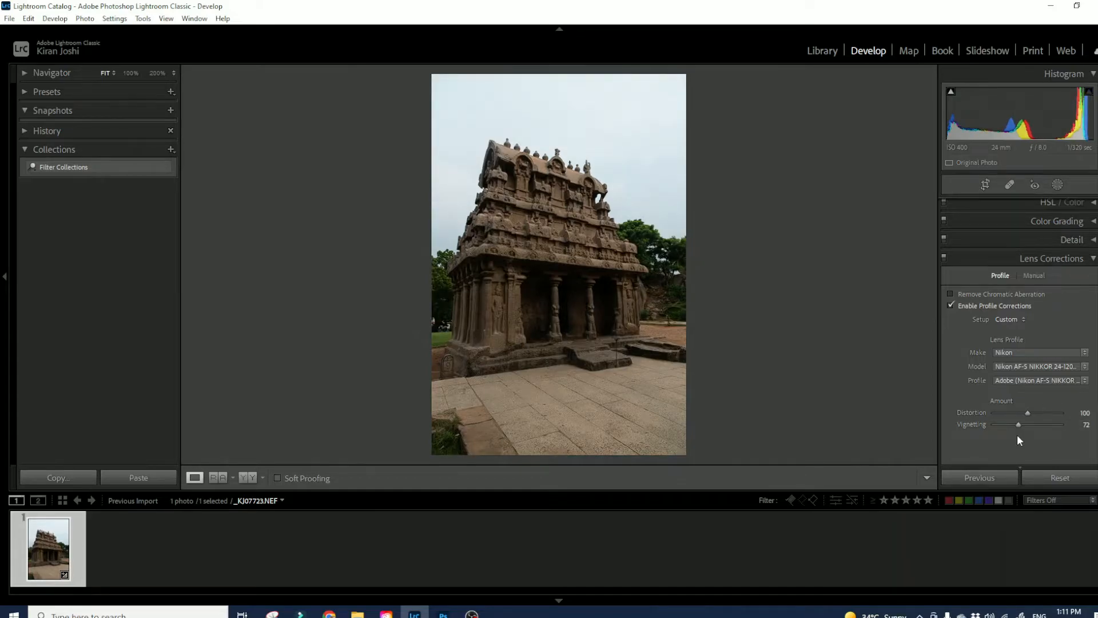
pyautogui.doubleClick(974, 424)
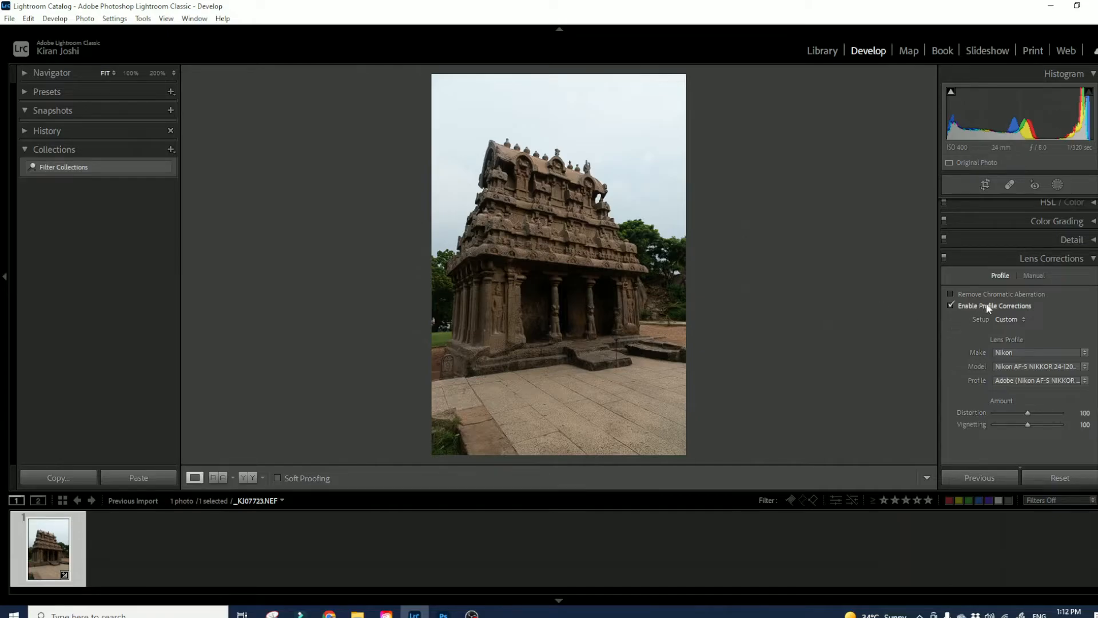
# Enable Remove Chromatic Aberration while viewing the fringing along the temple's upper roof edge at 100% zoom
pyautogui.click(514, 165)
pyautogui.moveTo(514, 166); pyautogui.dragTo(679, 317)
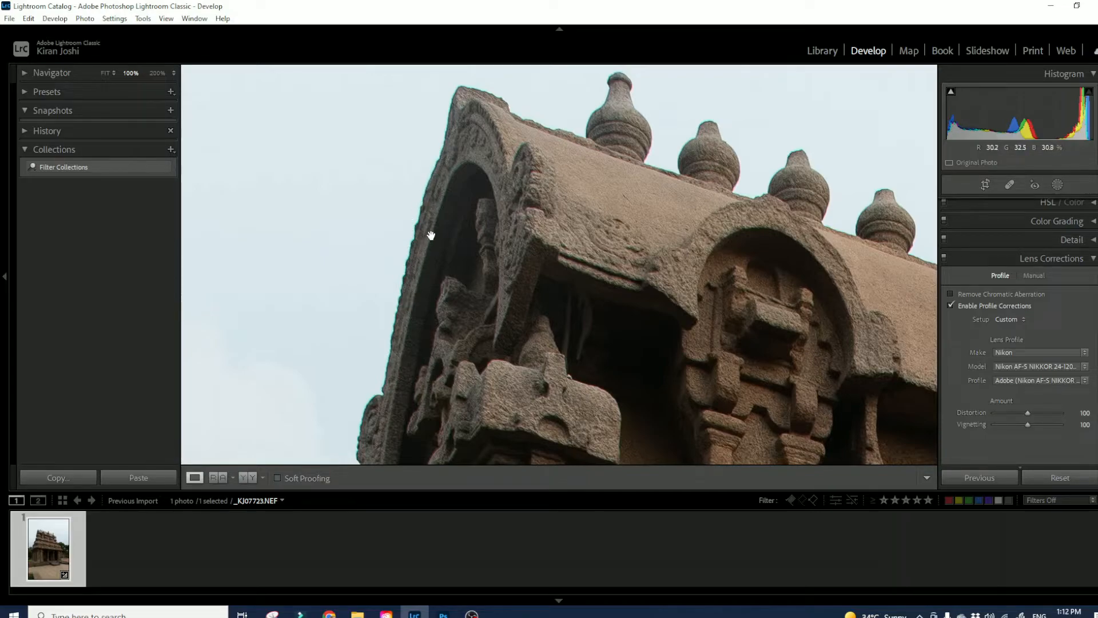
pyautogui.moveTo(716, 235); pyautogui.dragTo(627, 247)
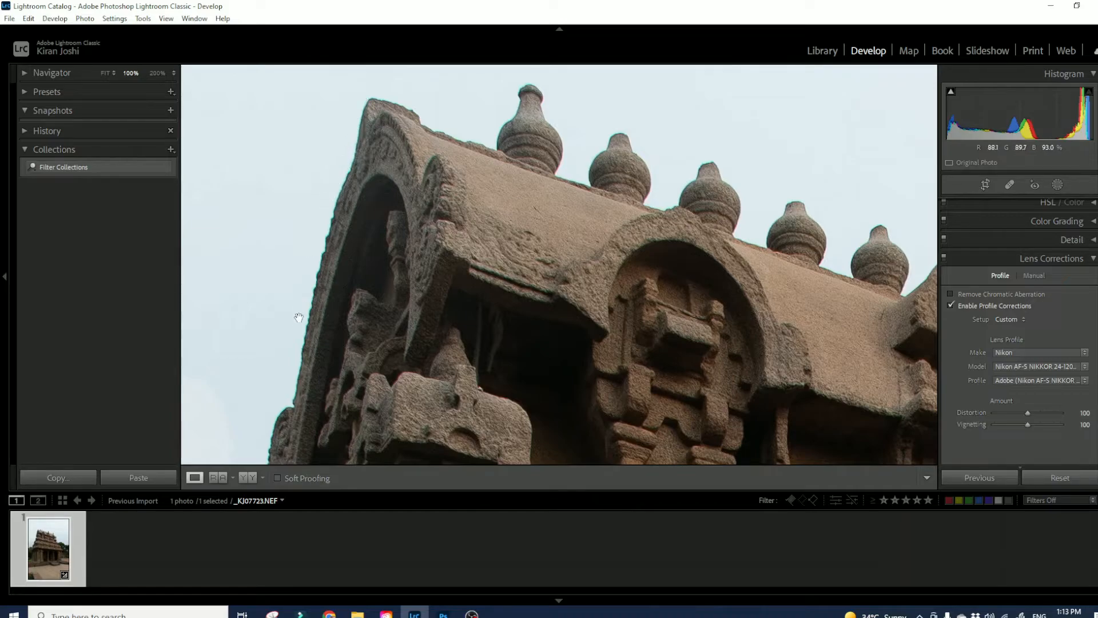
pyautogui.moveTo(299, 394); pyautogui.dragTo(302, 421)
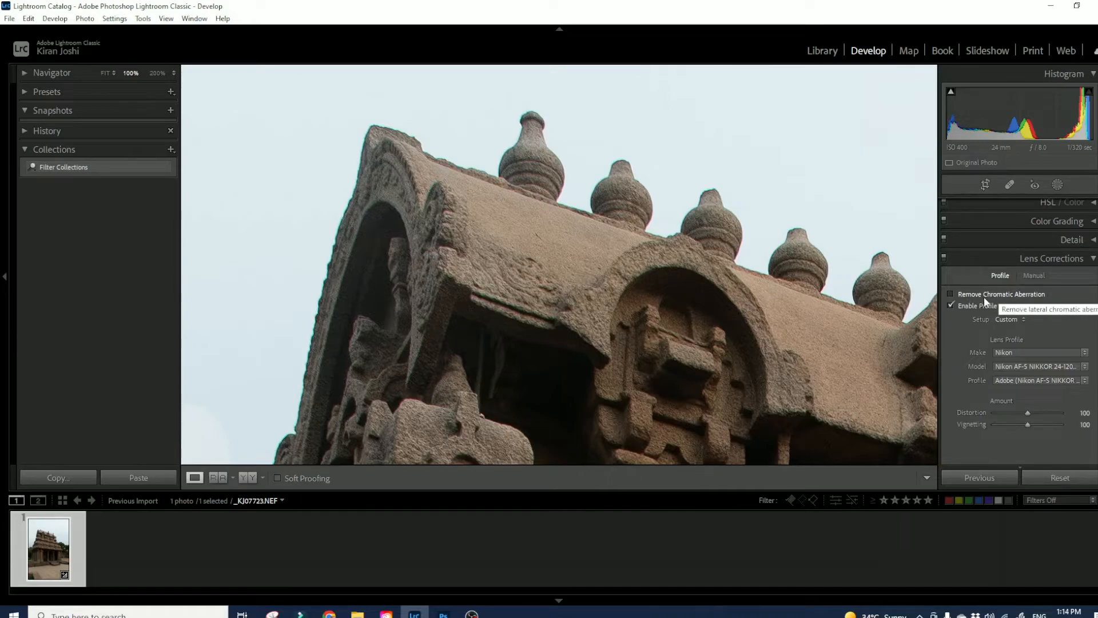
pyautogui.click(948, 293)
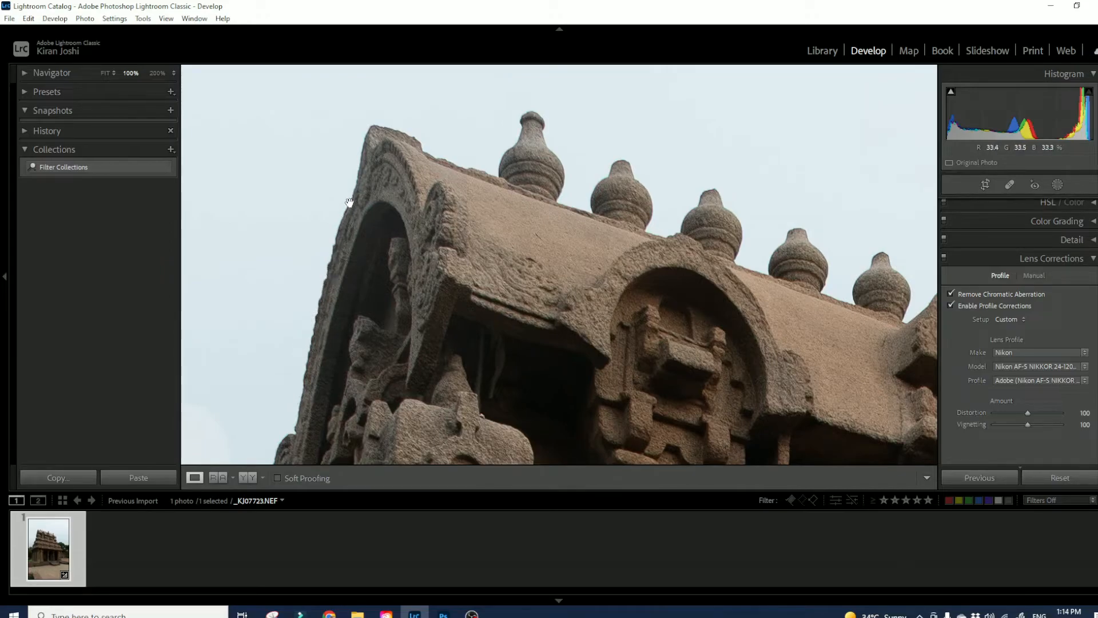
# Toggle Remove Chromatic Aberration to compare the fringing along the roof edges, leaving it turned off
pyautogui.moveTo(532, 242); pyautogui.dragTo(650, 206)
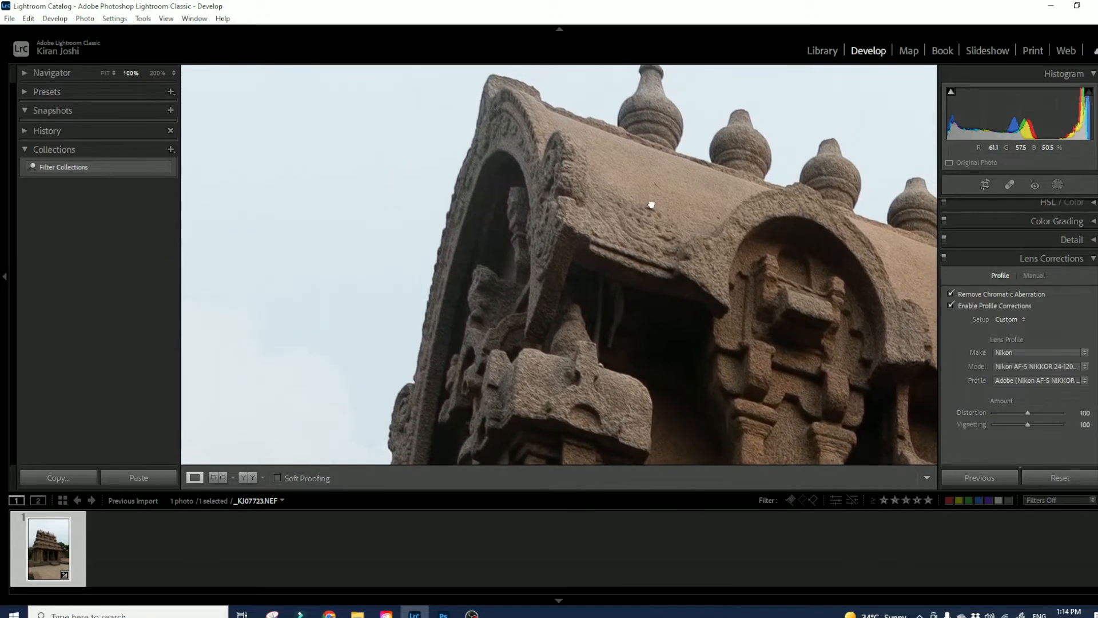
pyautogui.click(951, 295)
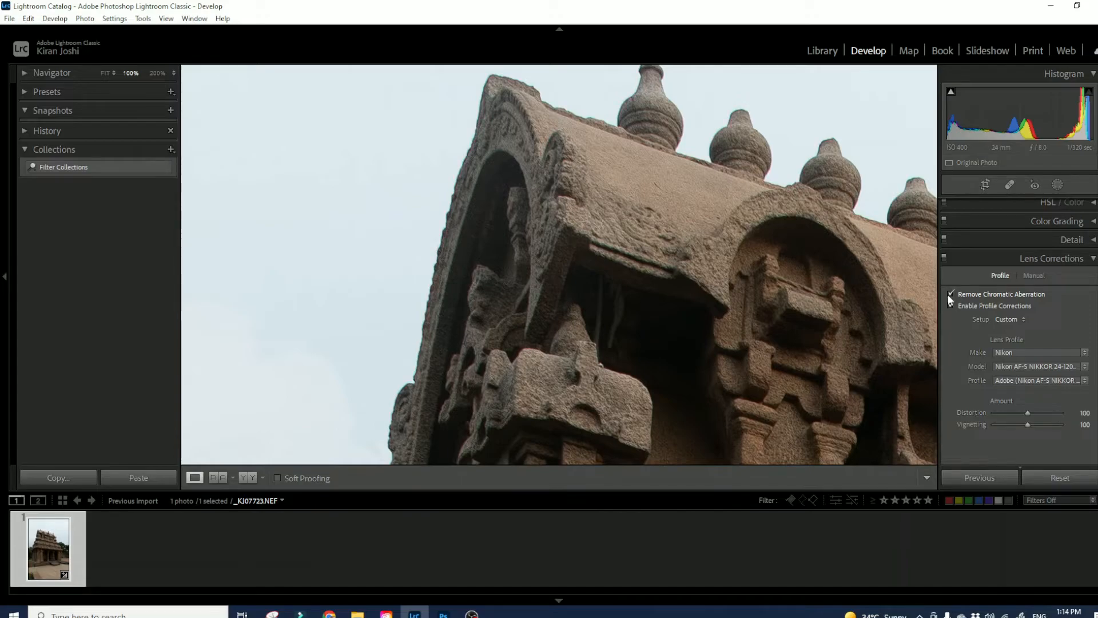
pyautogui.moveTo(801, 302); pyautogui.dragTo(723, 331)
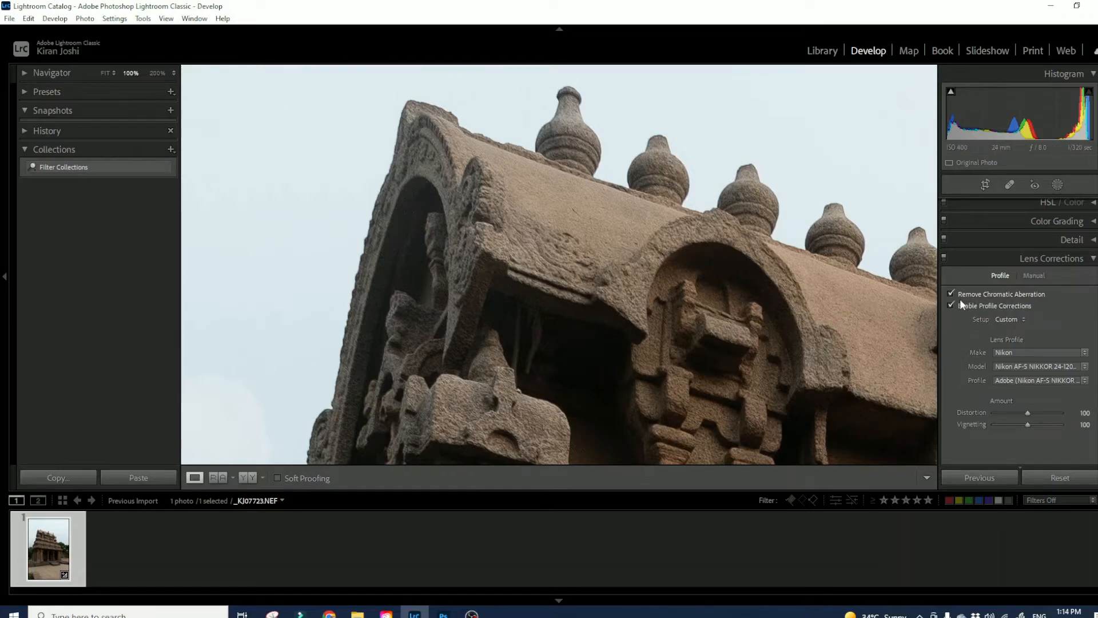
pyautogui.moveTo(813, 297); pyautogui.dragTo(478, 189)
pyautogui.moveTo(785, 269); pyautogui.dragTo(970, 322)
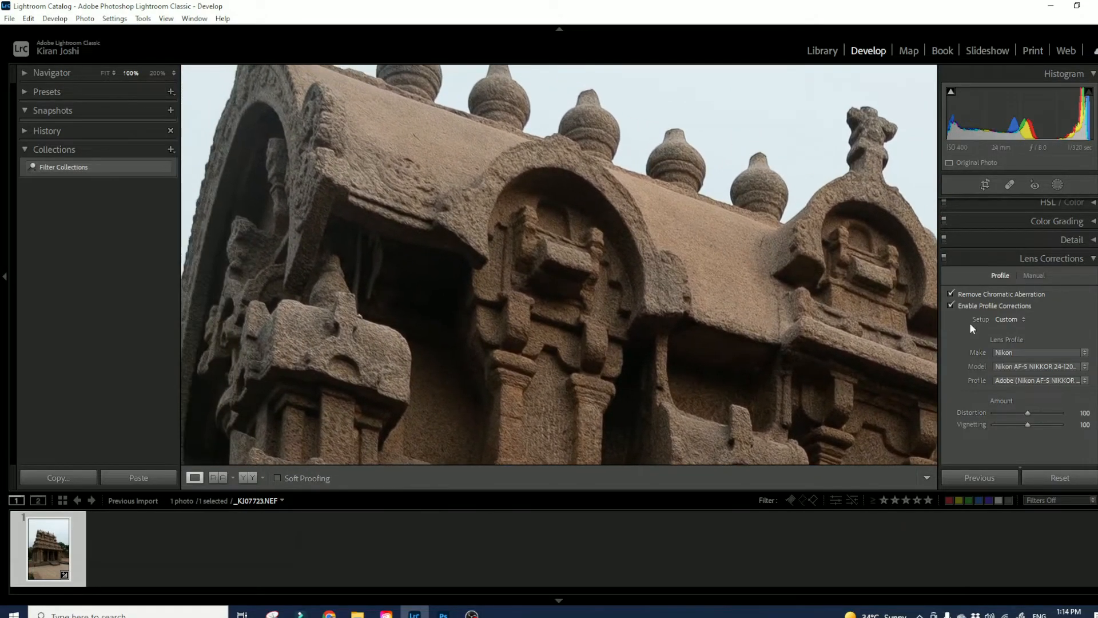
pyautogui.click(951, 294)
# Try sampling the cyan-green fringe on the roof's outer edge with the manual Defringe eyedropper, undo the sample and exit the eyedropper
pyautogui.click(1035, 275)
pyautogui.moveTo(503, 233); pyautogui.dragTo(715, 322)
pyautogui.moveTo(580, 264); pyautogui.dragTo(584, 238)
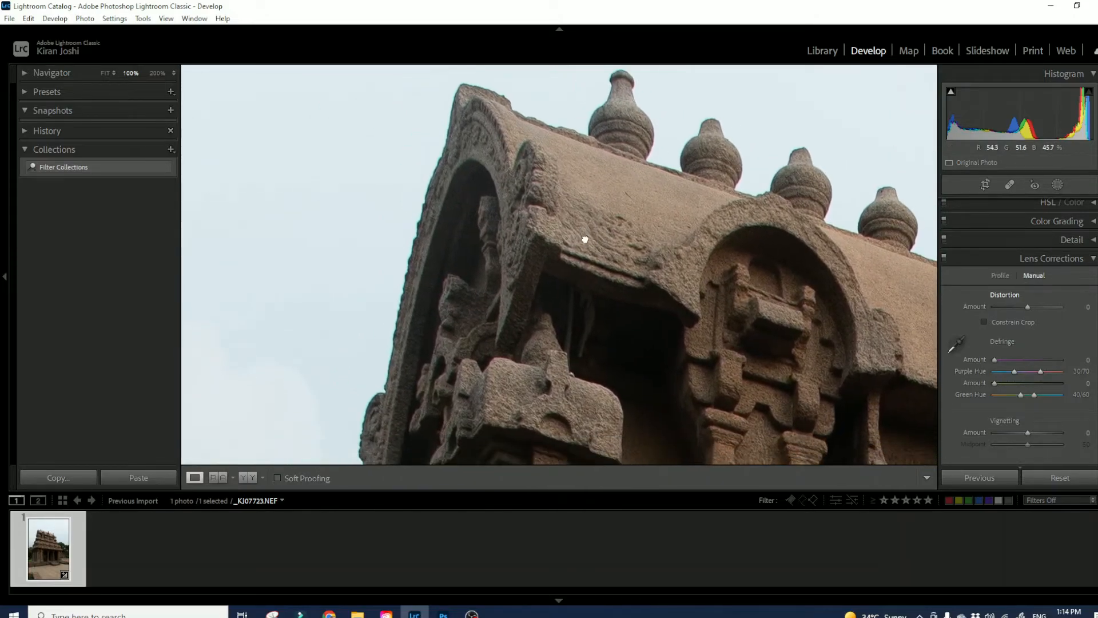
pyautogui.click(956, 345)
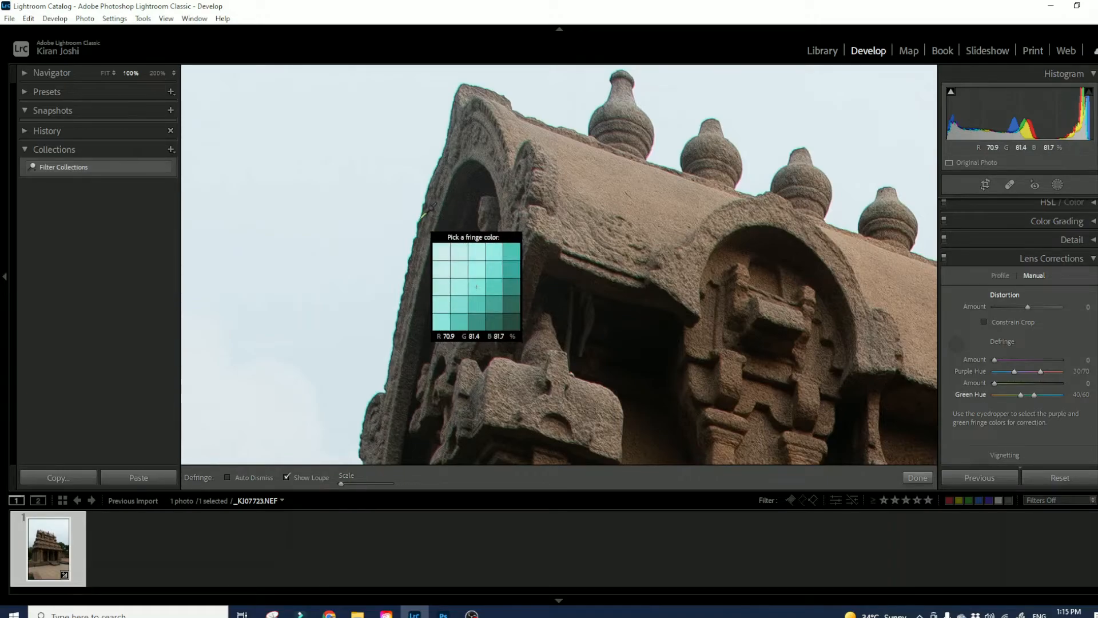
pyautogui.click(423, 219)
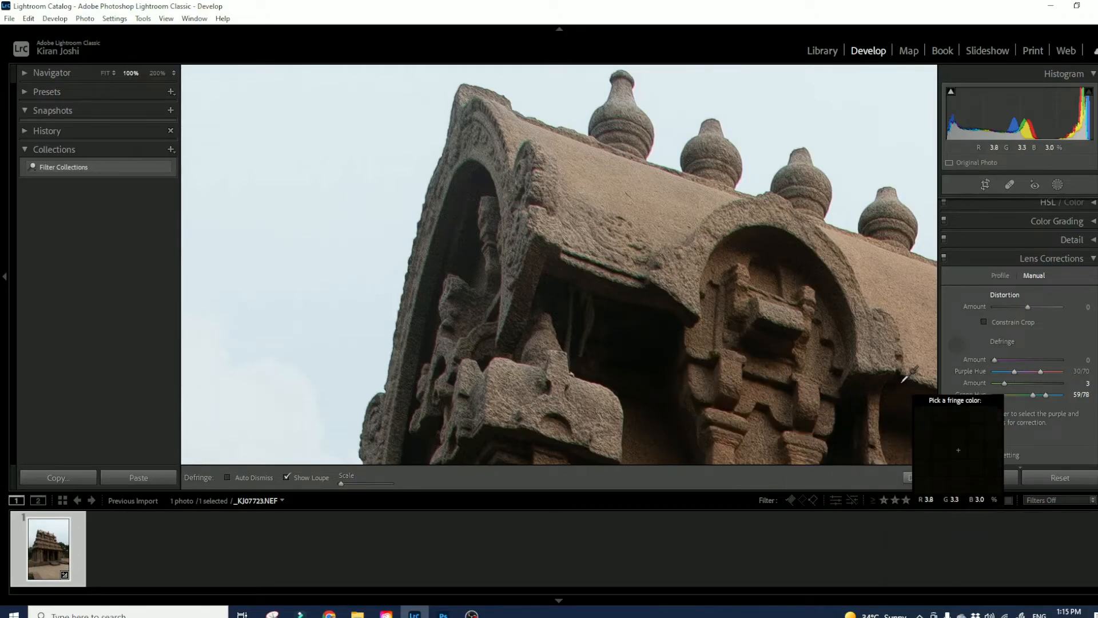
pyautogui.hotkey('ctrl', 'z')
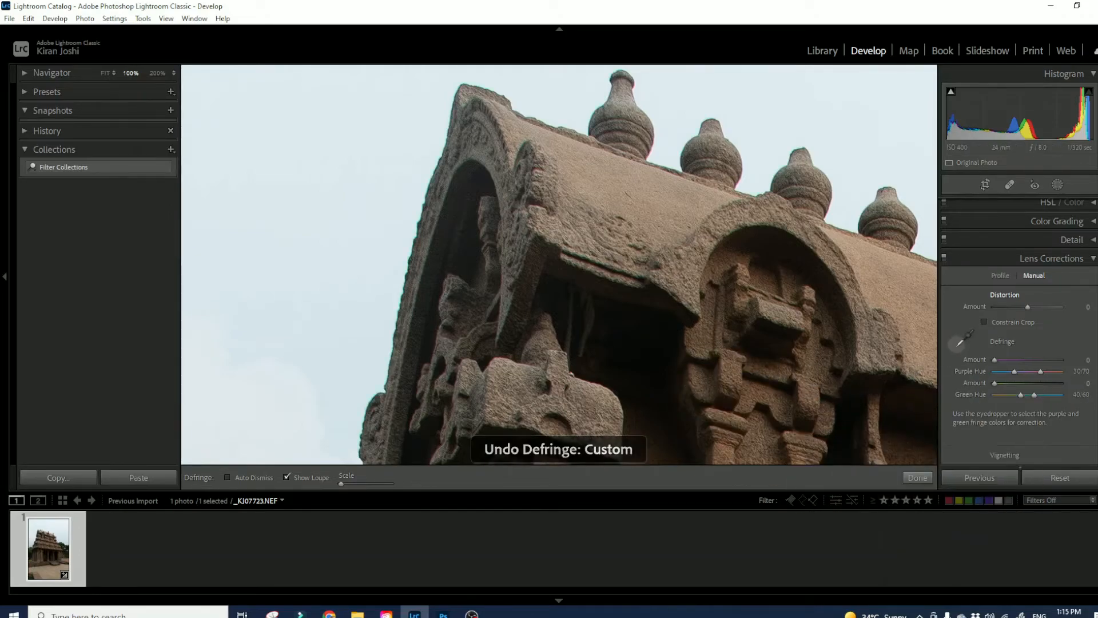
pyautogui.click(956, 346)
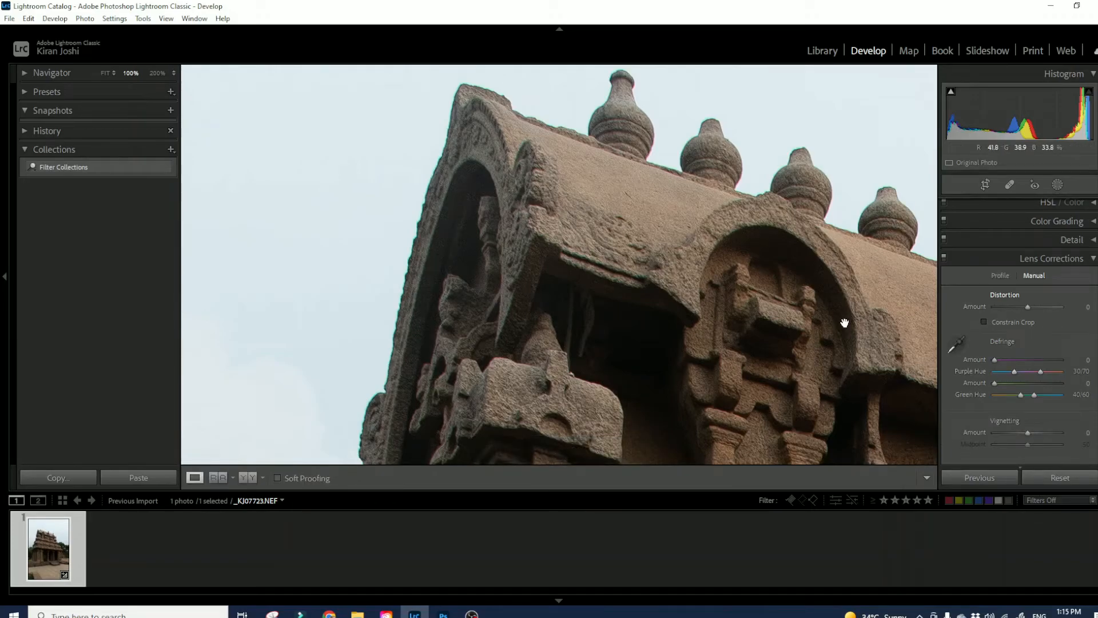
# Set manual Defringe to purple amount 10 with hue range 50/77 and green amount 7 with hue range 60/70
pyautogui.click(996, 360)
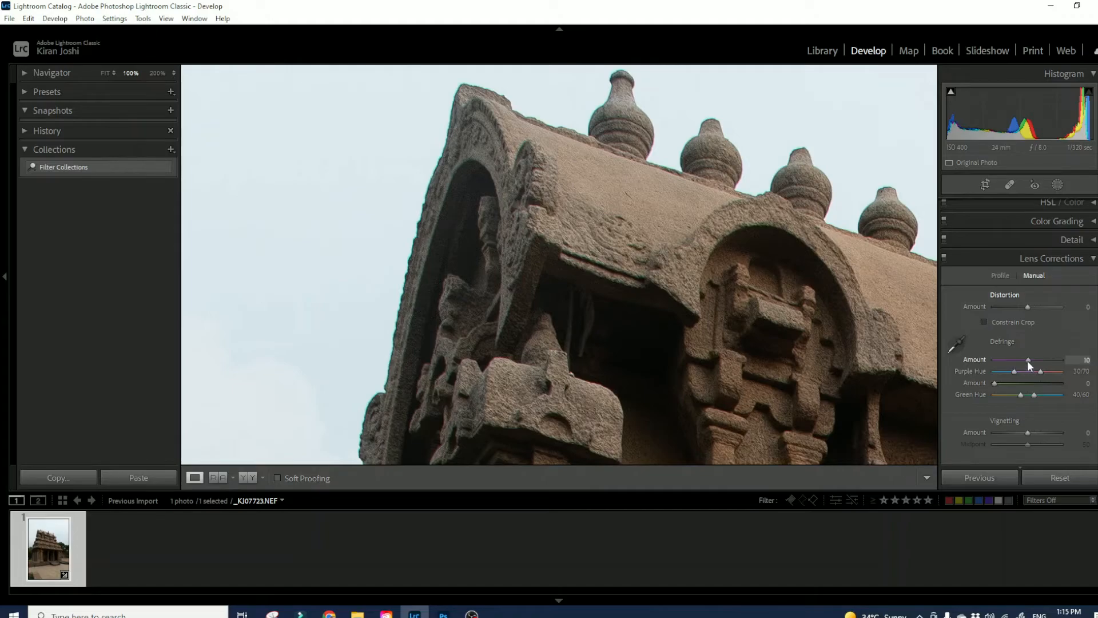
pyautogui.moveTo(1011, 373); pyautogui.dragTo(1036, 396)
pyautogui.click(1017, 384)
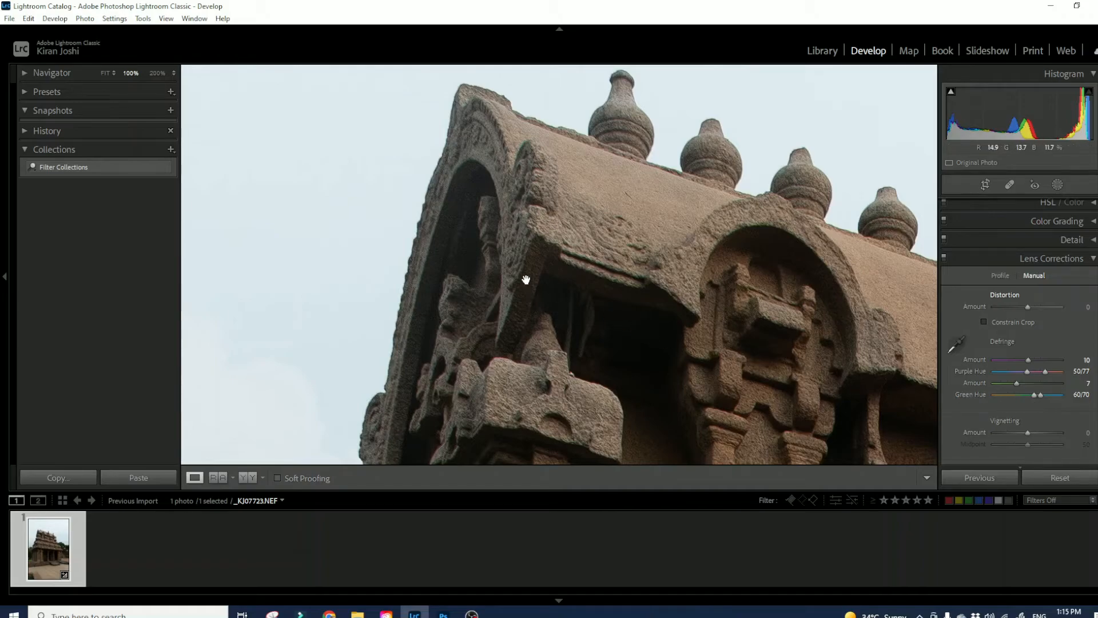
# Compare the before and after versions of the defringed roof edge
pyautogui.moveTo(524, 274); pyautogui.dragTo(523, 269)
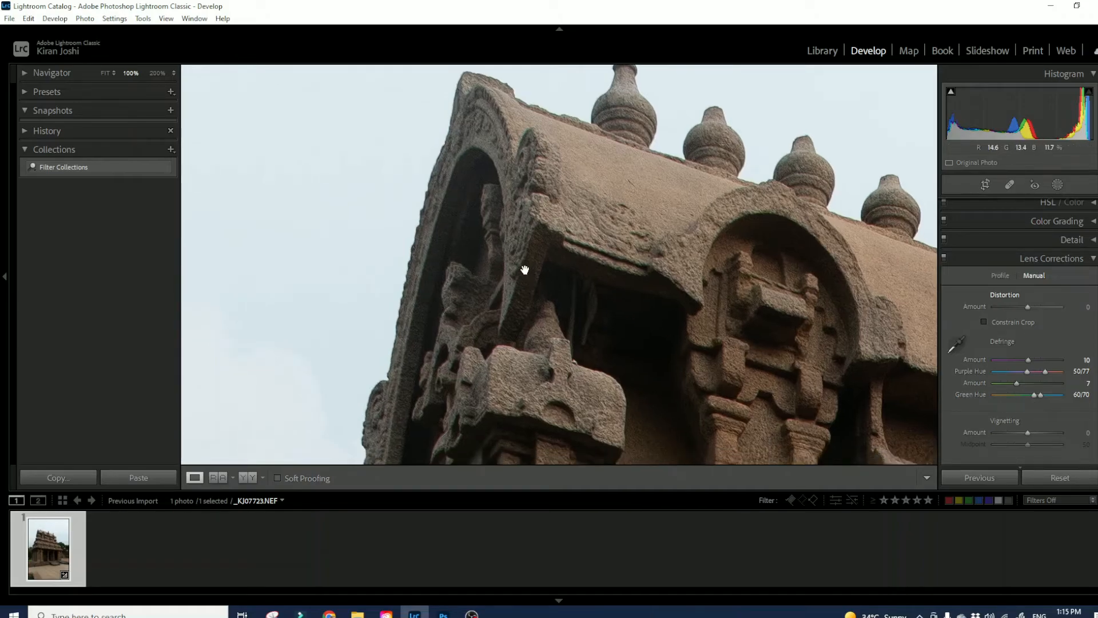
pyautogui.press('\\')
pyautogui.press('\\')
pyautogui.press('\\')
pyautogui.press('\\')
# Fit the whole photo in view and switch the lens profile corrections off and on again to compare
pyautogui.click(1001, 277)
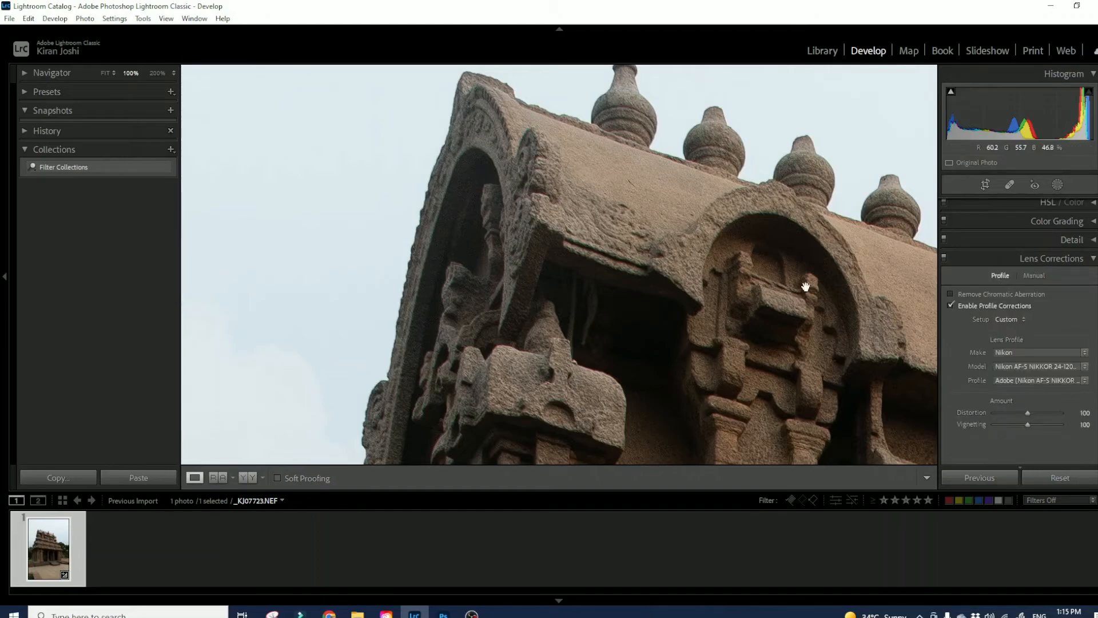
pyautogui.click(840, 293)
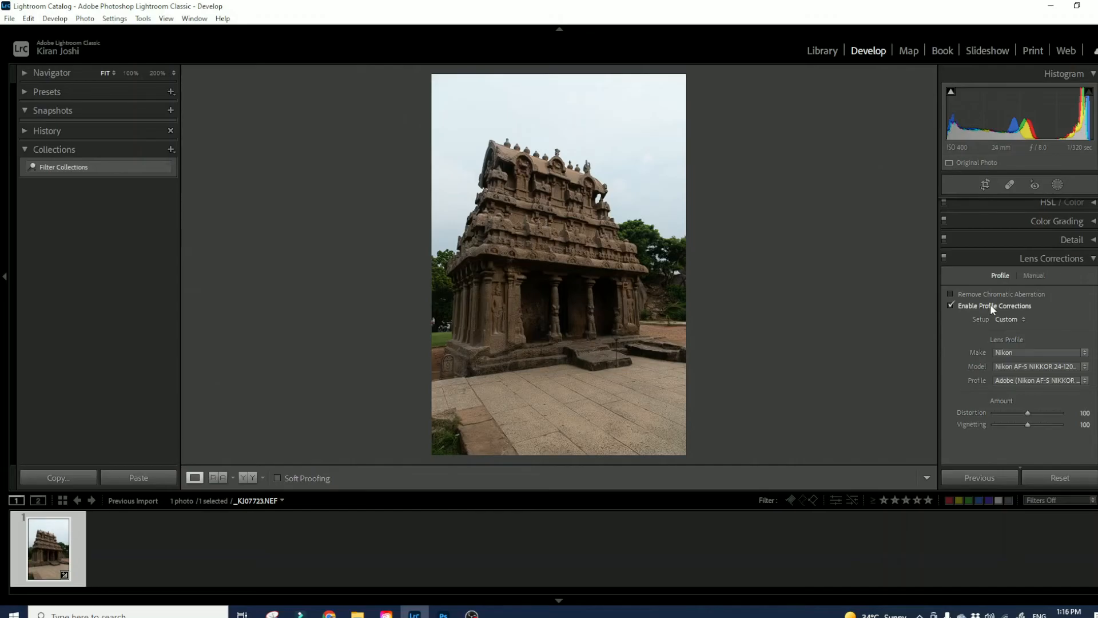
pyautogui.click(991, 305)
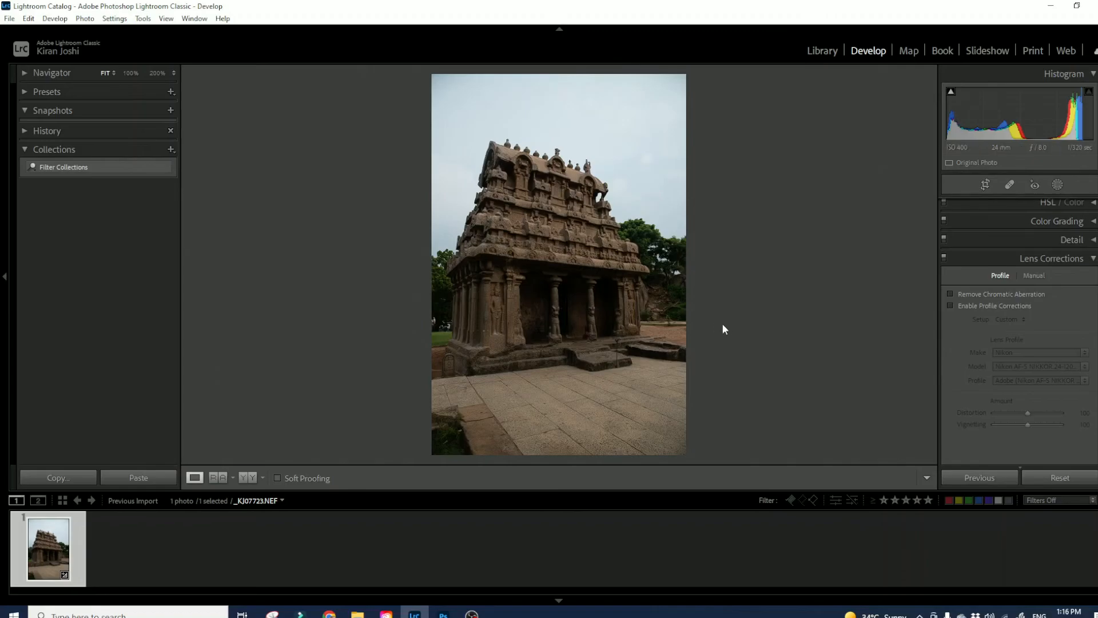
pyautogui.click(956, 305)
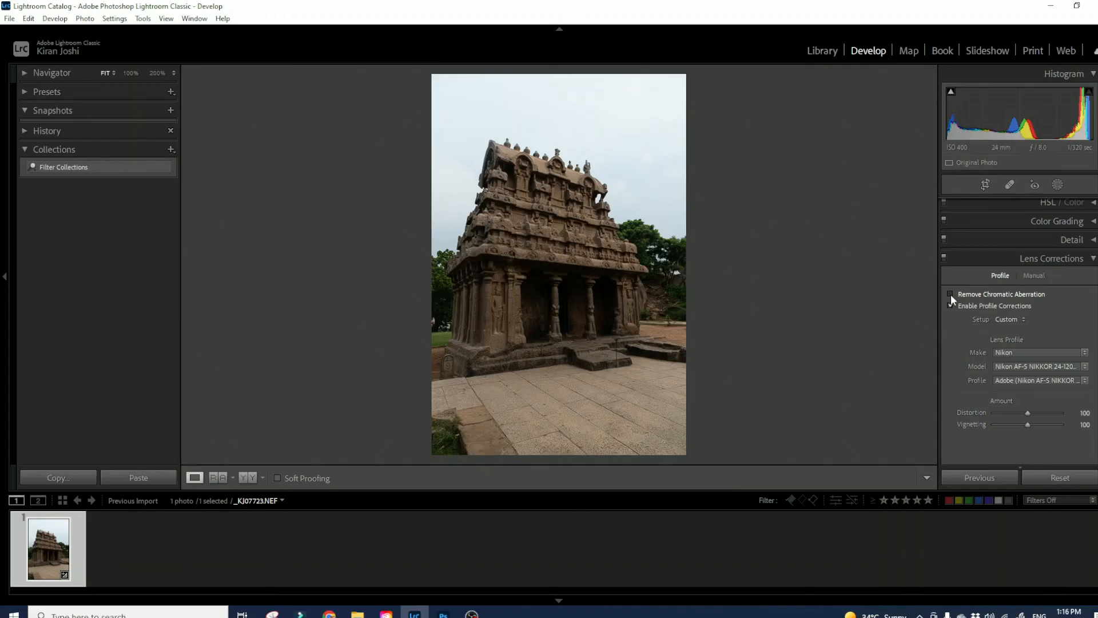
# Enable Remove Chromatic Aberration, check the temple's outer edges against the sky at 100% zoom and return to the full view
pyautogui.click(500, 171)
pyautogui.moveTo(427, 166); pyautogui.dragTo(628, 228)
pyautogui.moveTo(540, 295); pyautogui.dragTo(619, 116)
pyautogui.moveTo(537, 424); pyautogui.dragTo(649, 338)
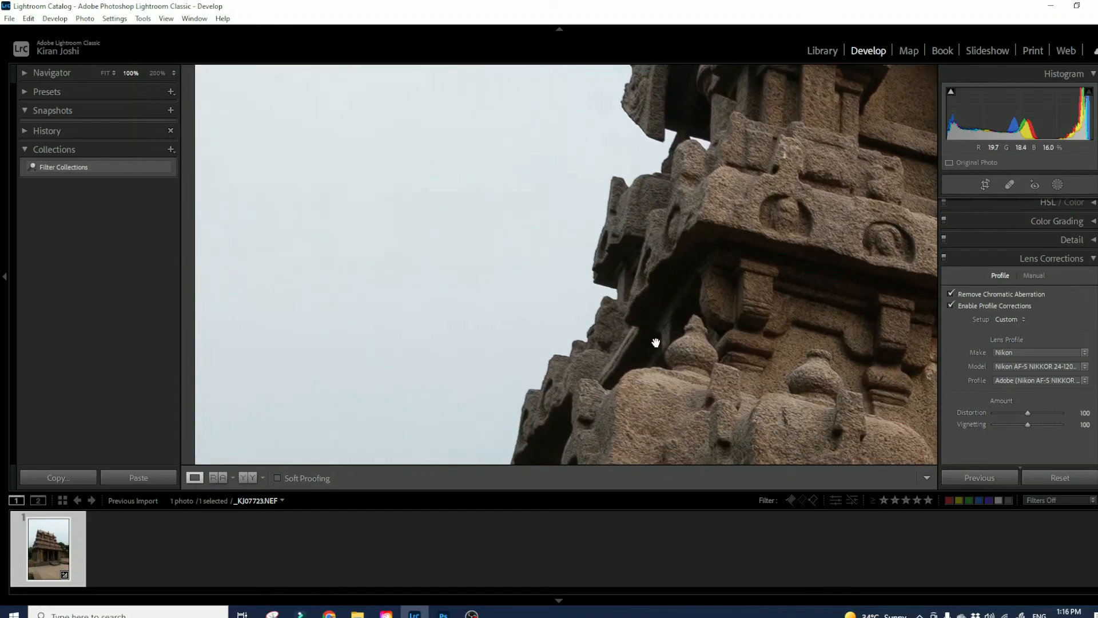
pyautogui.click(950, 294)
pyautogui.click(835, 298)
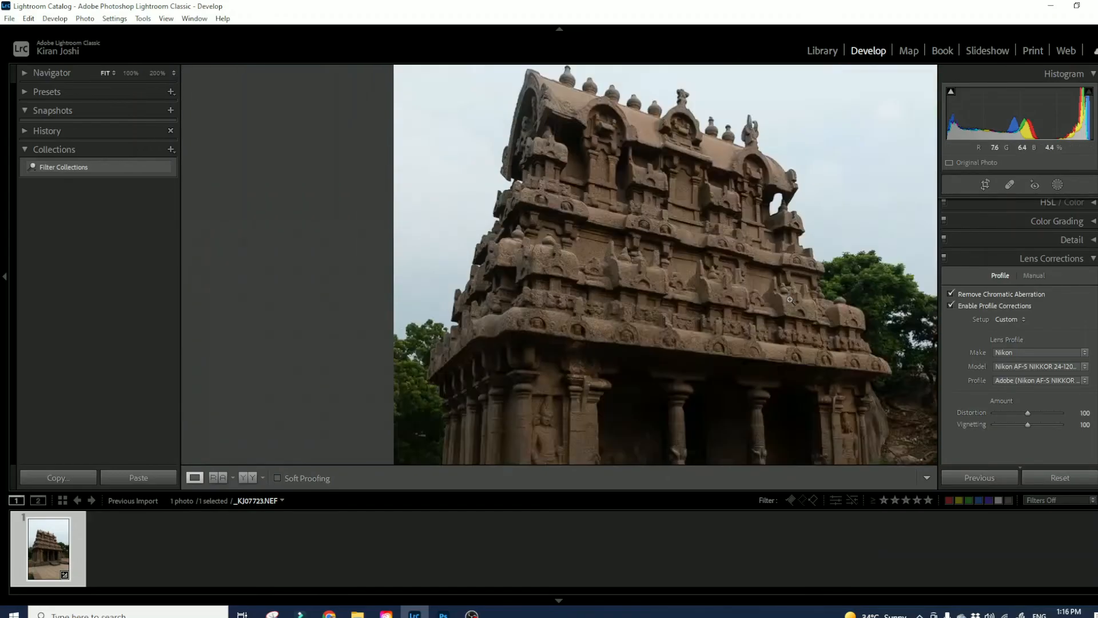